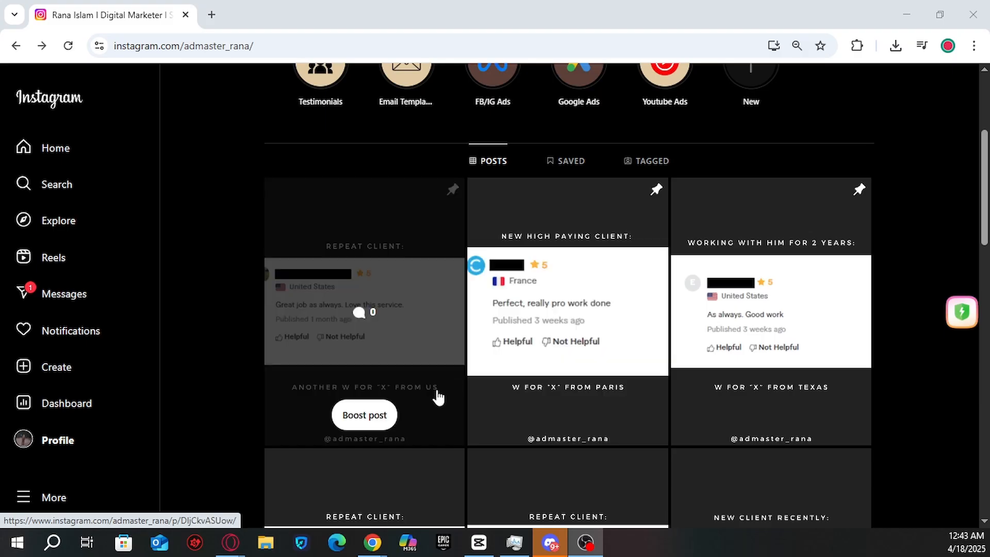
- Look through the client testimonial posts from Paris, Canada and Austria on the admaster_rana profile
{"action": "left_click", "coordinate": [515, 377]}
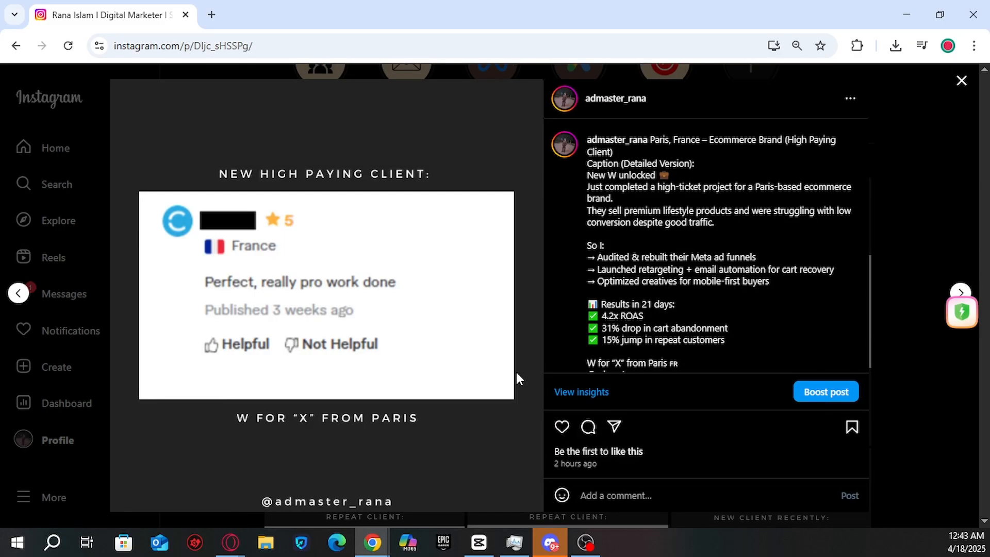
{"action": "left_click", "coordinate": [907, 233]}
{"action": "scroll", "coordinate": [526, 279], "scroll_direction": "down", "scroll_amount": 4}
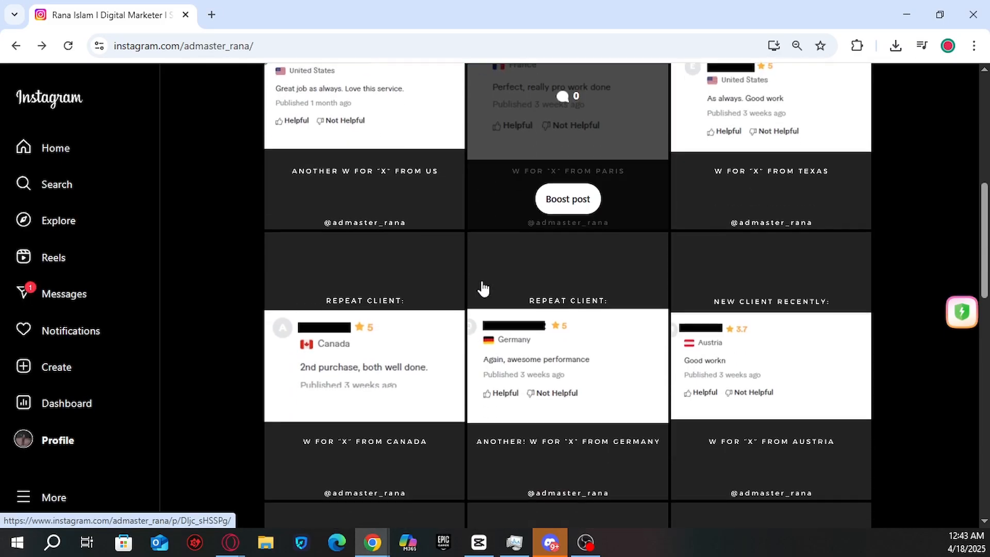
{"action": "left_click", "coordinate": [438, 299]}
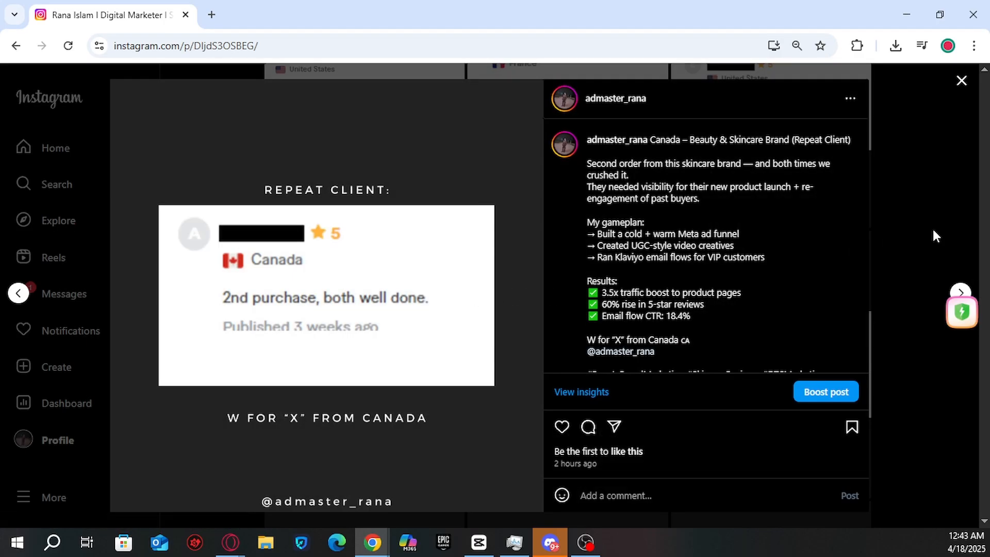
{"action": "left_click", "coordinate": [943, 235]}
{"action": "scroll", "coordinate": [929, 233], "scroll_direction": "down", "scroll_amount": 3}
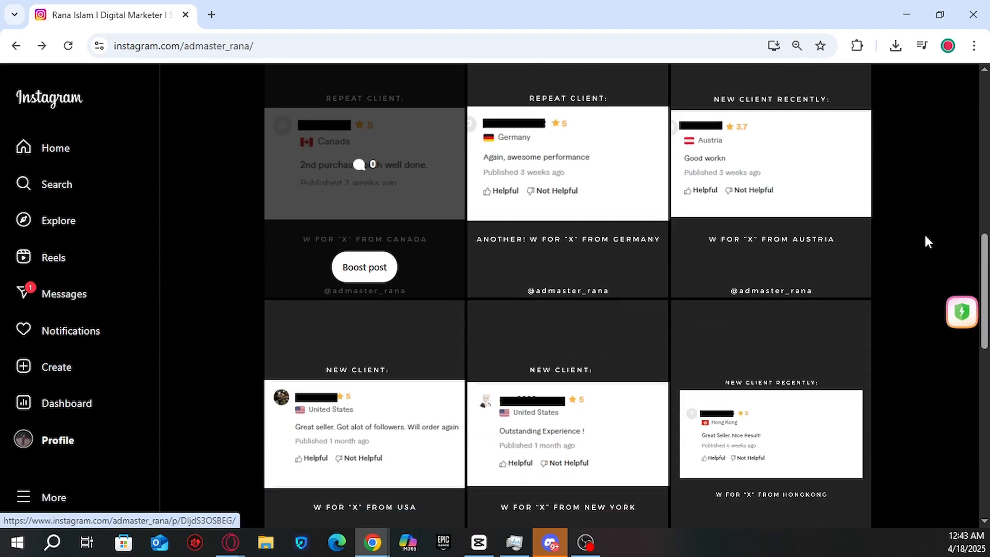
{"action": "left_click", "coordinate": [714, 197]}
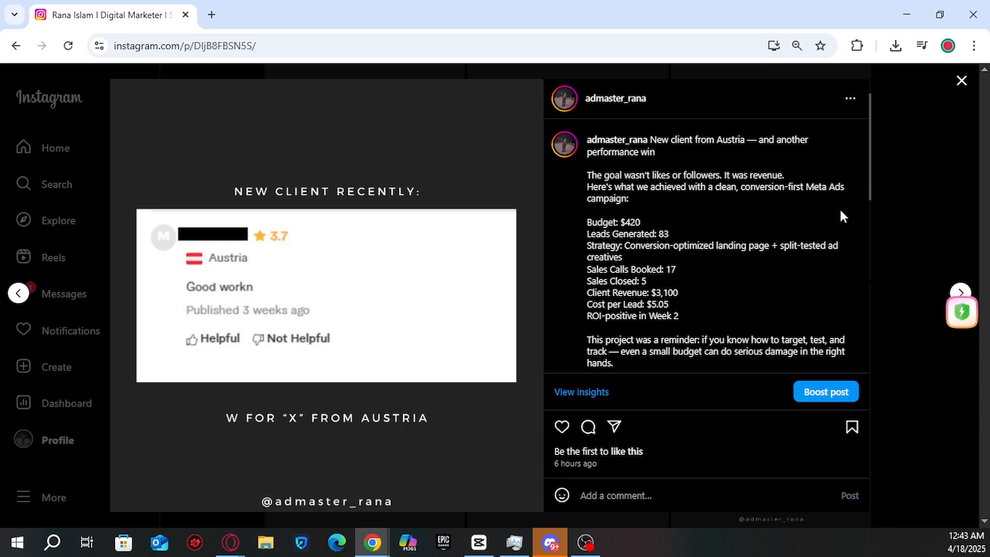
{"action": "left_click", "coordinate": [906, 217]}
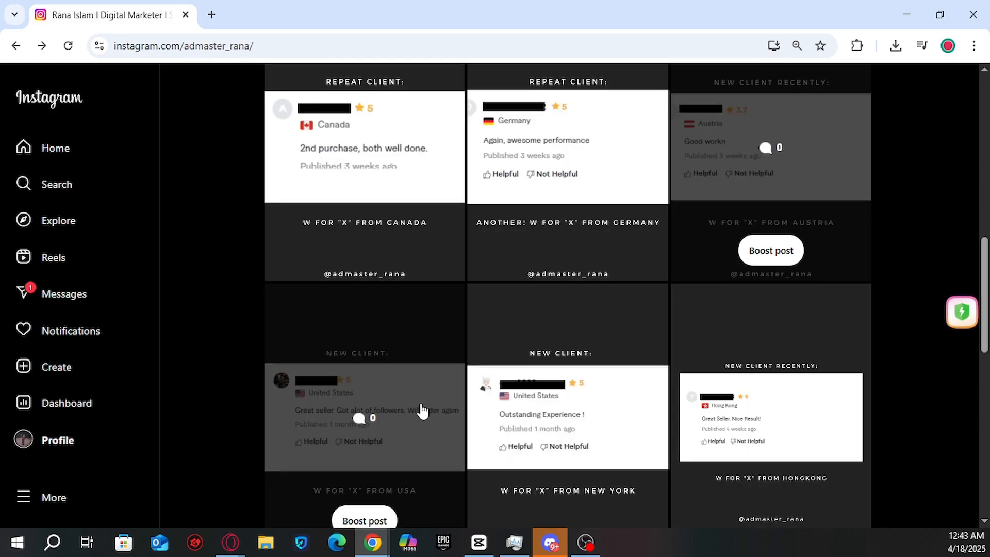
- View the client testimonial posts from the USA, New York and Hong Kong, and return to the profile header
{"action": "left_click", "coordinate": [422, 410]}
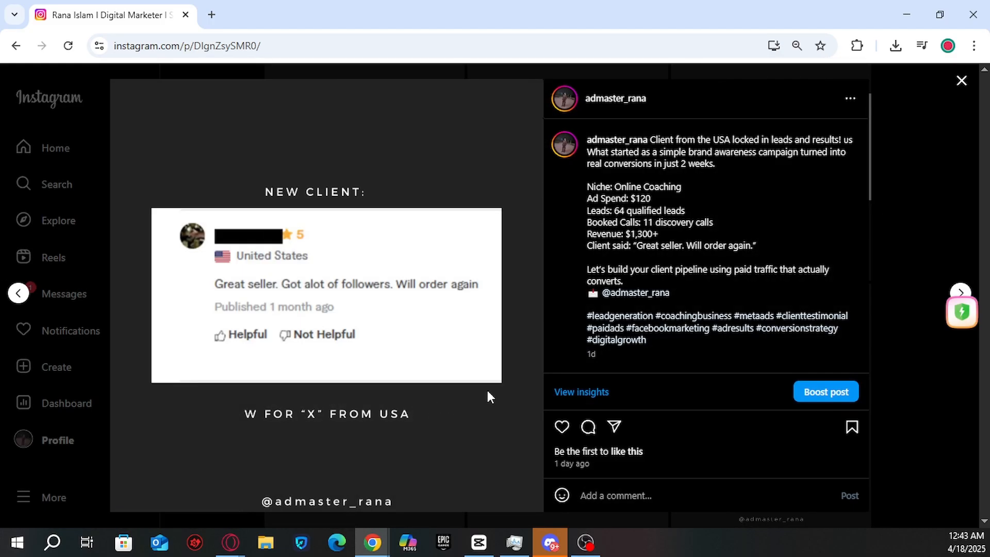
{"action": "left_click", "coordinate": [884, 272]}
{"action": "left_click", "coordinate": [581, 314]}
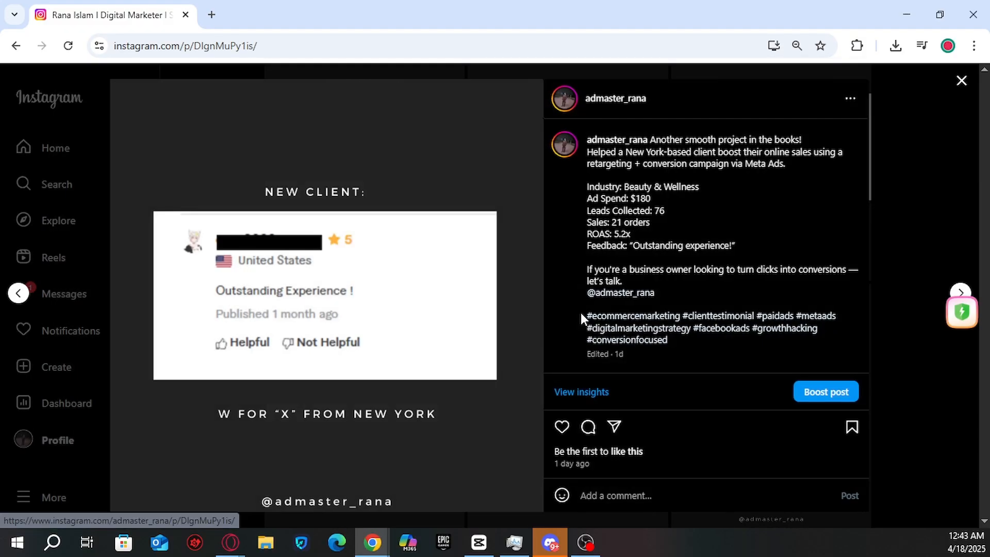
{"action": "left_click", "coordinate": [881, 266]}
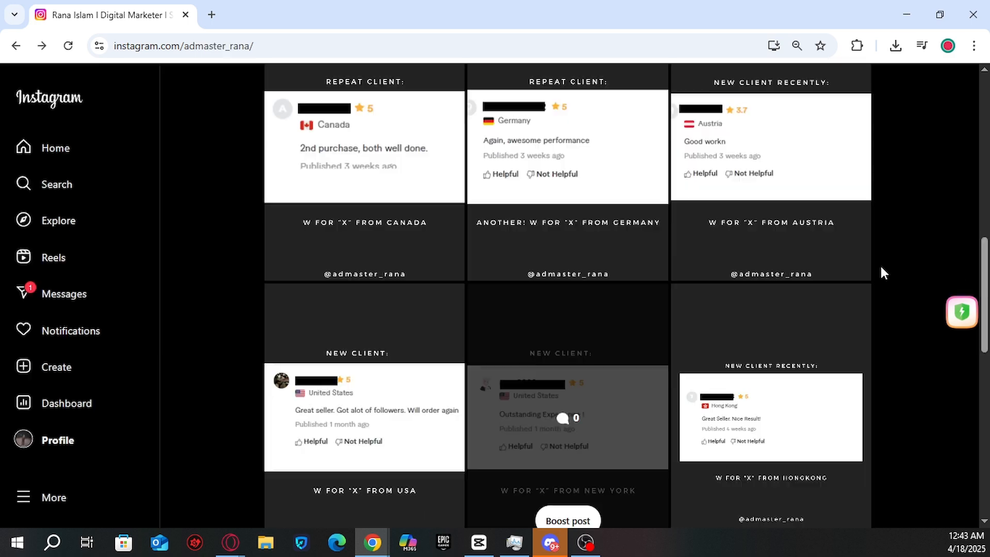
{"action": "left_click", "coordinate": [799, 331]}
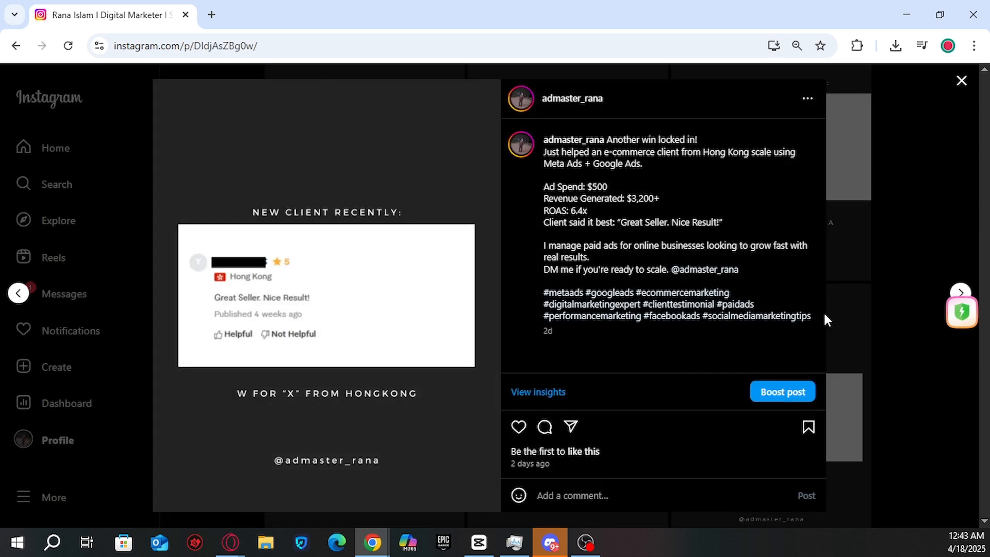
{"action": "left_click", "coordinate": [903, 248]}
{"action": "scroll", "coordinate": [715, 295], "scroll_direction": "up", "scroll_amount": 4}
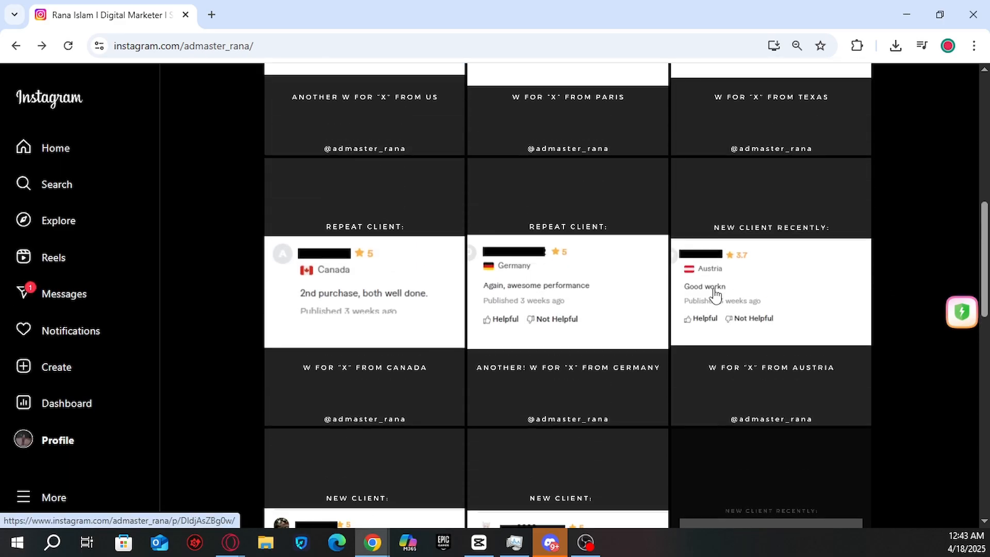
{"action": "scroll", "coordinate": [715, 295], "scroll_direction": "up", "scroll_amount": 6}
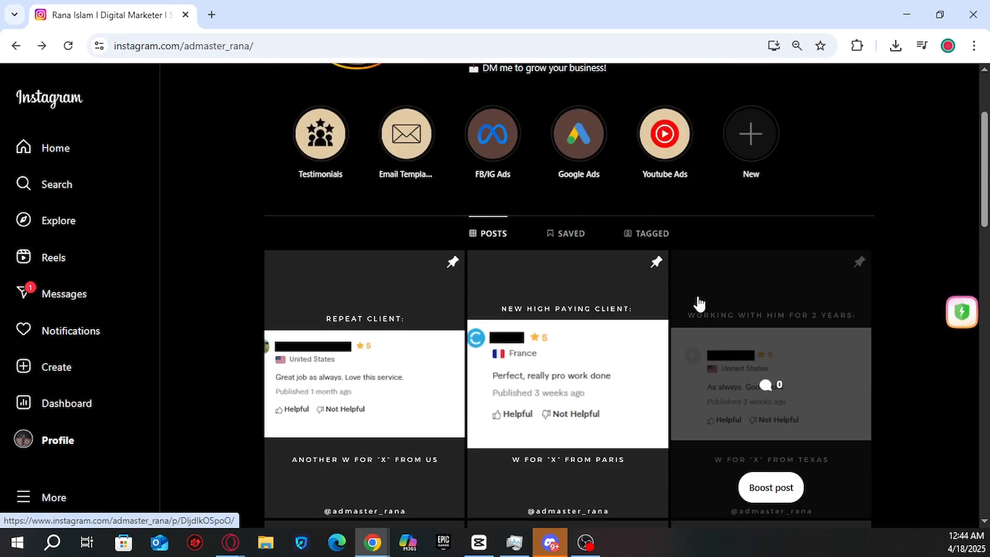
{"action": "scroll", "coordinate": [699, 304], "scroll_direction": "up", "scroll_amount": 2}
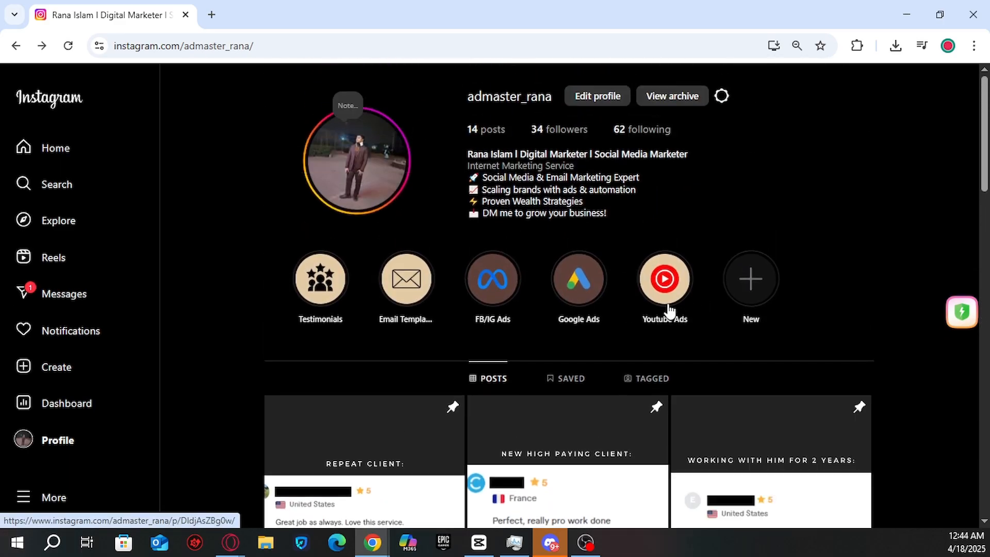
- View the stories in the profile's FB/IG Ads highlight, advancing through the ad results
{"action": "left_click", "coordinate": [504, 327]}
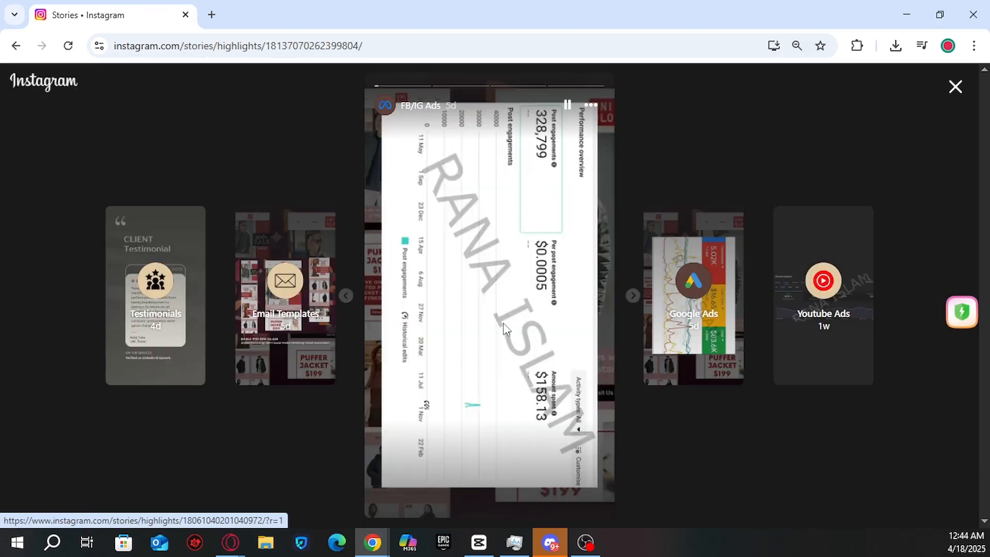
{"action": "left_click", "coordinate": [636, 298]}
{"action": "left_click", "coordinate": [634, 296]}
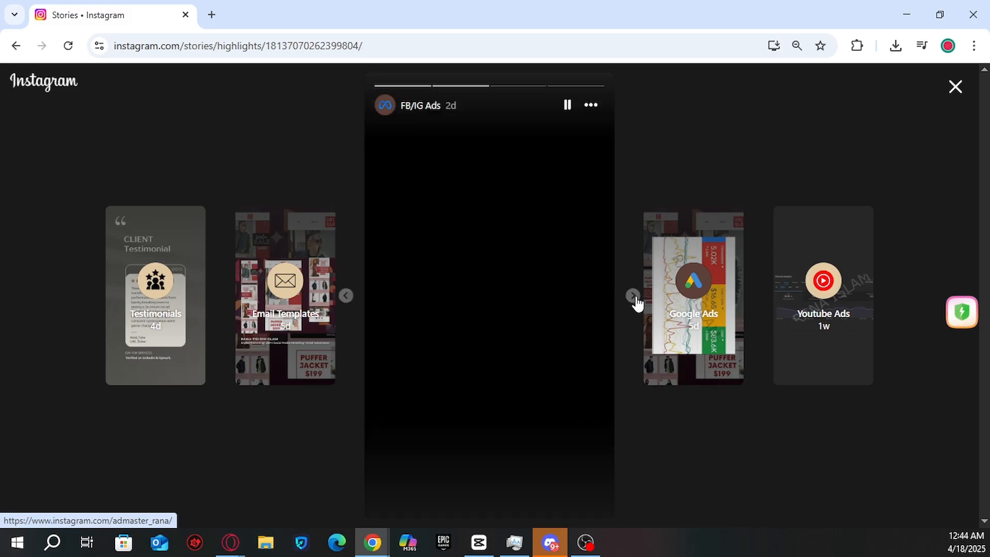
{"action": "left_click", "coordinate": [634, 296]}
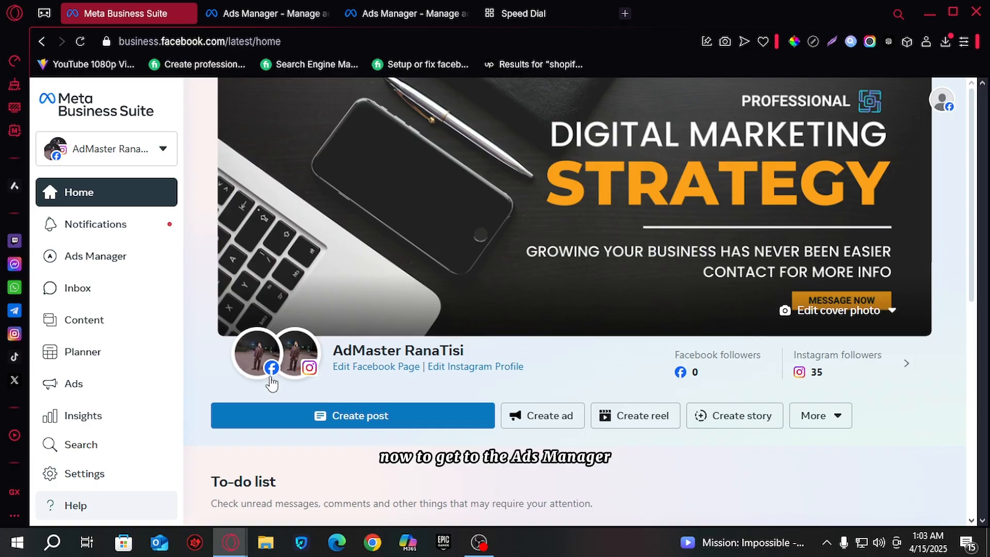
- In Meta Business Suite, open the business settings and go from there to the Ads Manager campaigns page
{"action": "mouse_move", "coordinate": [270, 380]}
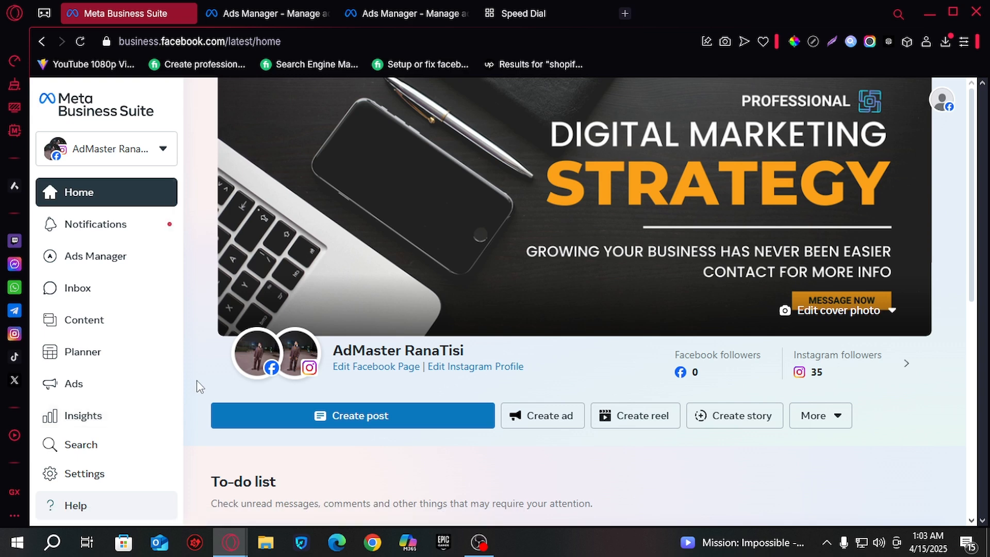
{"action": "left_click", "coordinate": [118, 480]}
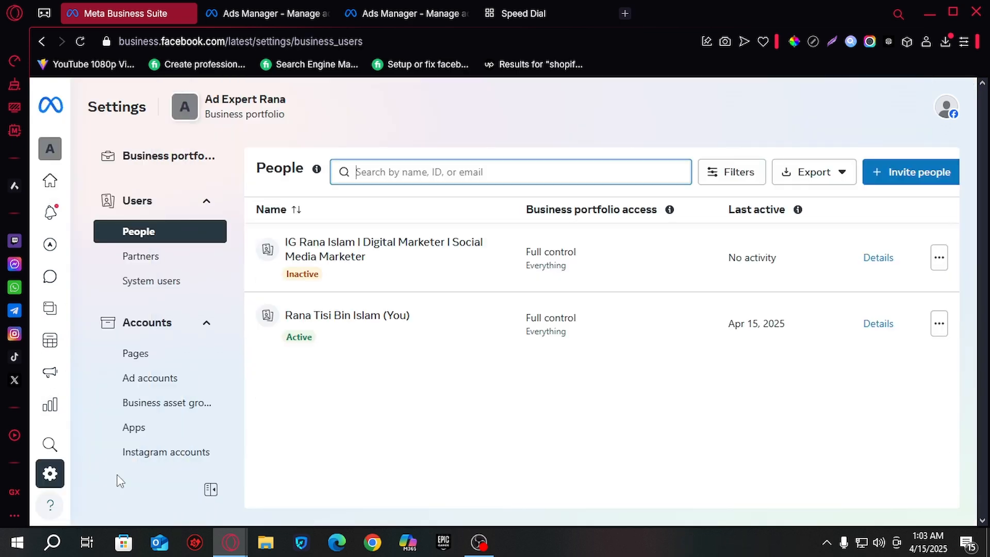
{"action": "mouse_move", "coordinate": [48, 294]}
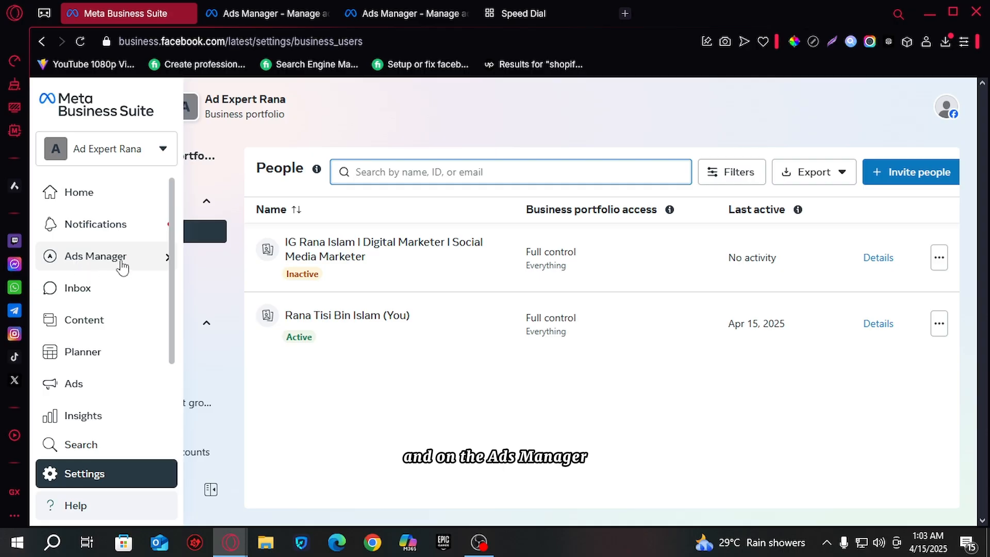
{"action": "mouse_move", "coordinate": [165, 257]}
{"action": "left_click", "coordinate": [236, 285]}
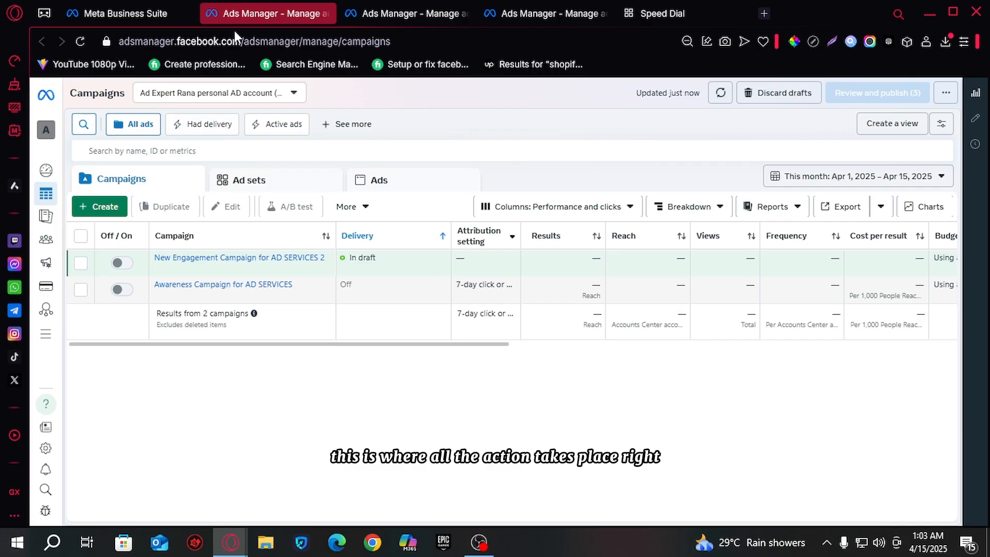
- Create a new auction campaign with the Awareness objective in the ORIUS Clothing ad account
{"action": "left_click", "coordinate": [547, 13]}
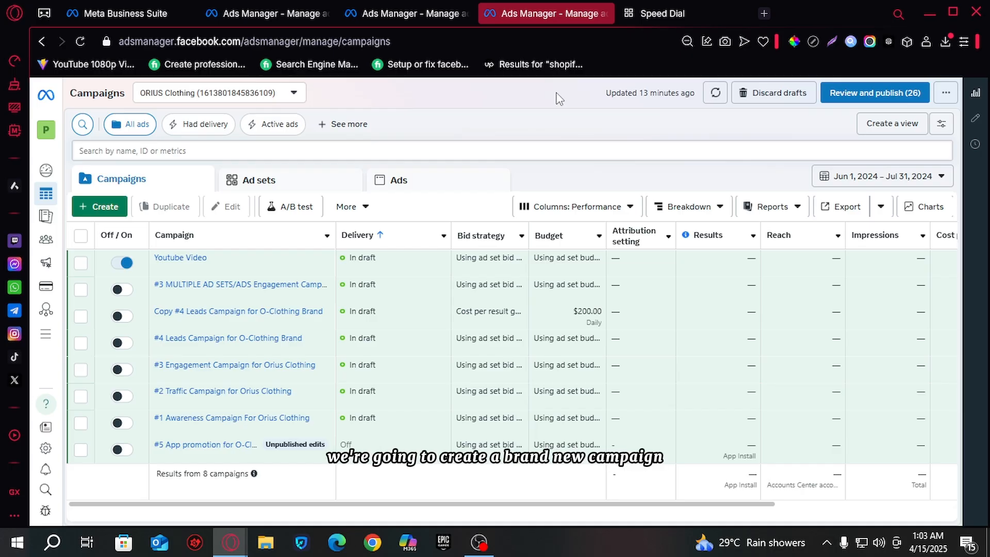
{"action": "left_click", "coordinate": [98, 206]}
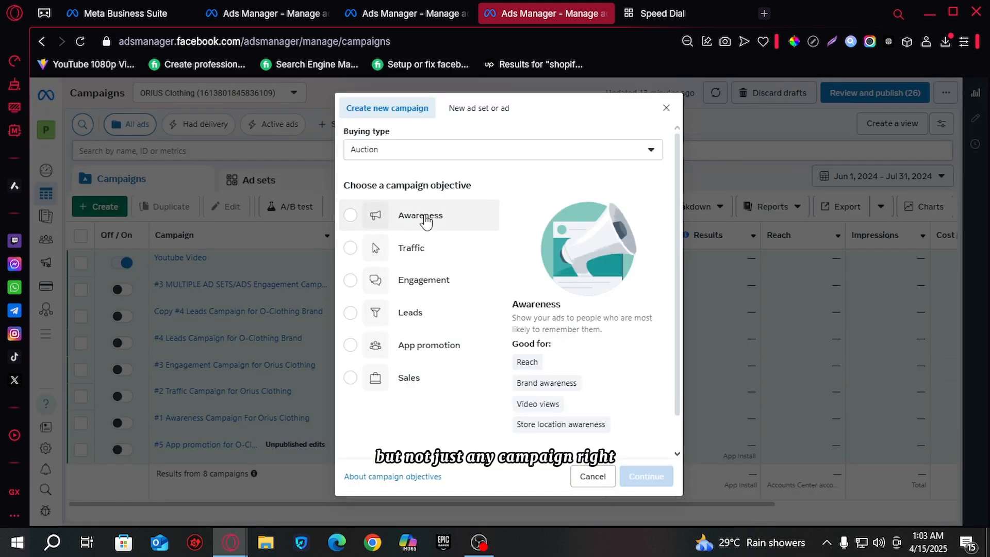
{"action": "left_click", "coordinate": [425, 232]}
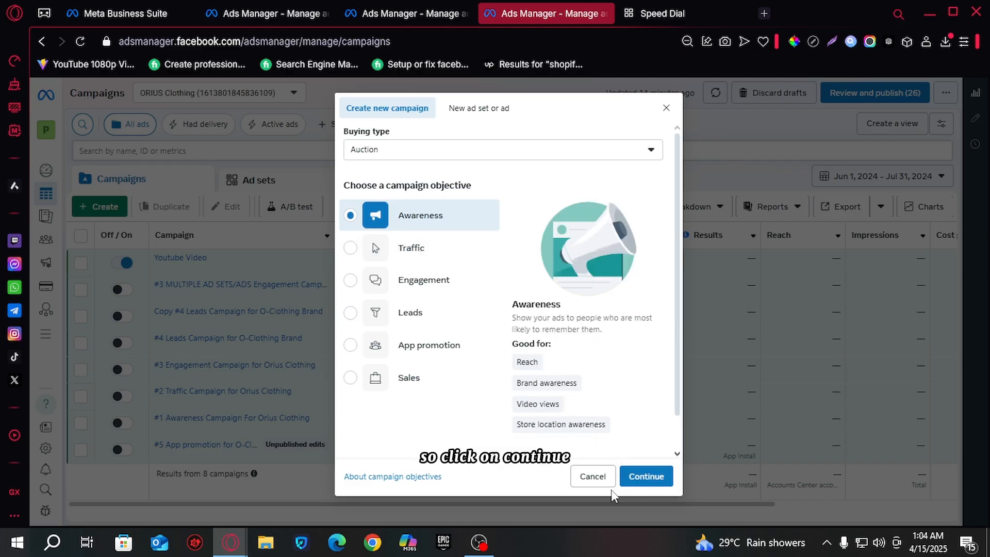
{"action": "left_click", "coordinate": [649, 478]}
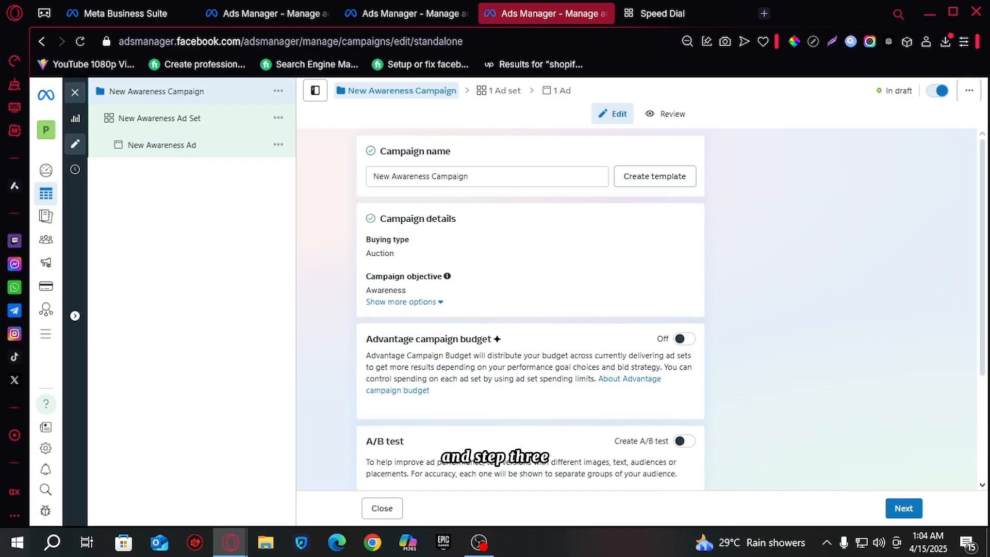
- Name the campaign "Awareness 15.4.25"
{"action": "triple_click", "coordinate": [480, 175]}
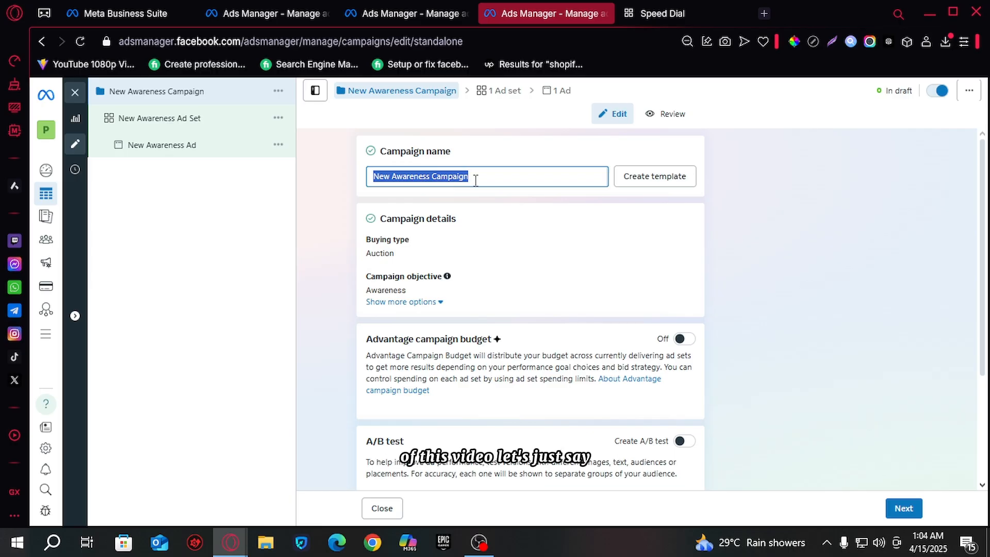
{"action": "type", "text": "C"}
{"action": "key", "text": "BackSpace"}
{"action": "type", "text": "Aaw"}
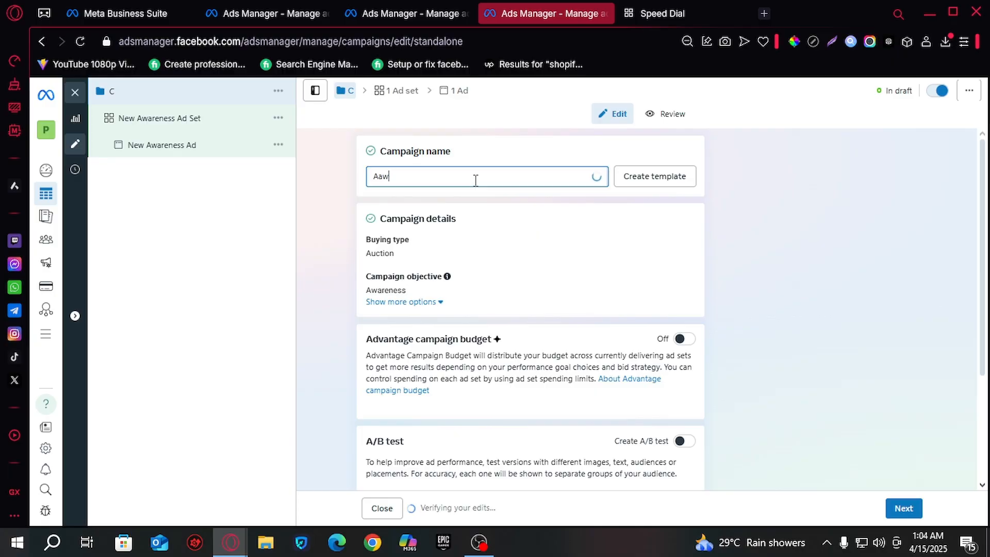
{"action": "key", "text": "BackSpace"}
{"action": "key", "text": "BackSpace"}
{"action": "type", "text": "wareness"}
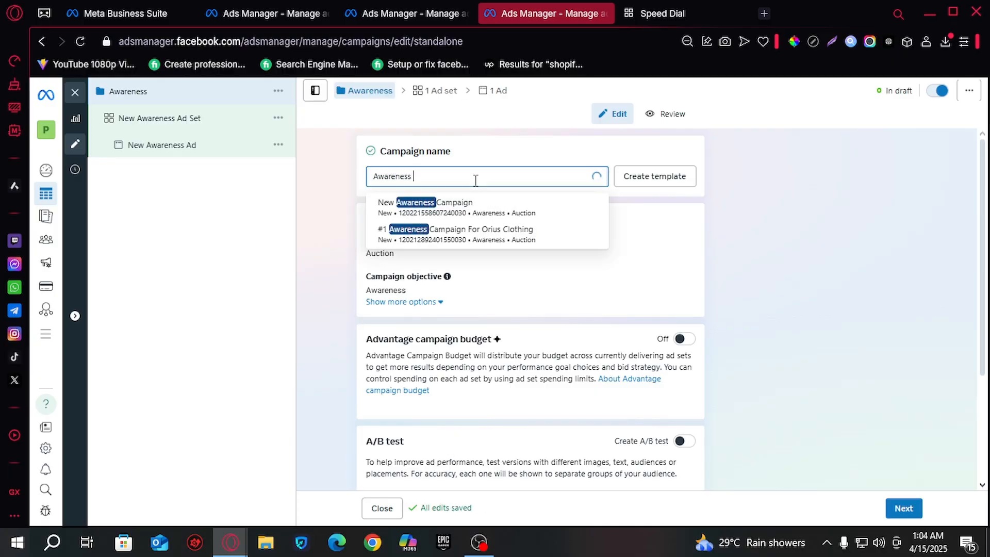
{"action": "type", "text": " 15.4.25"}
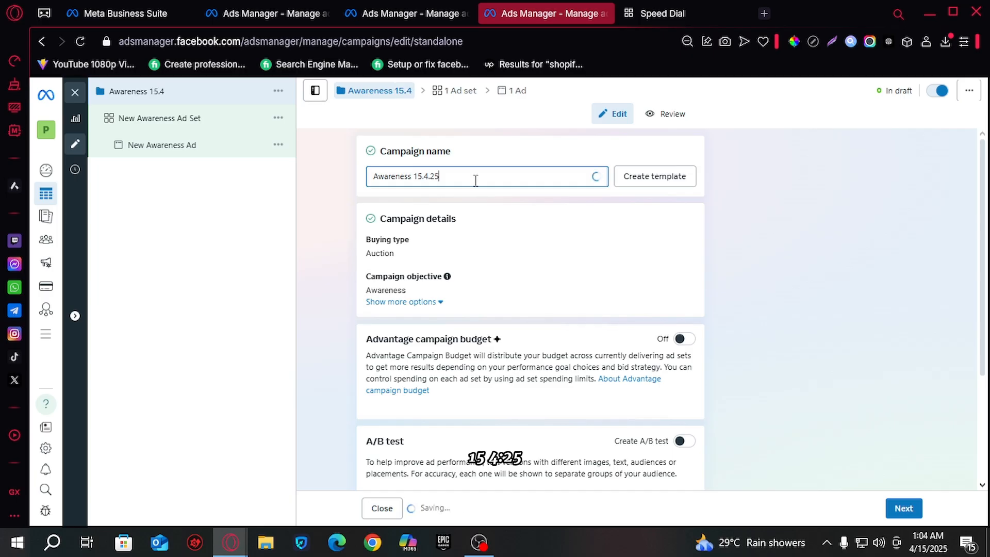
{"action": "left_click", "coordinate": [842, 228]}
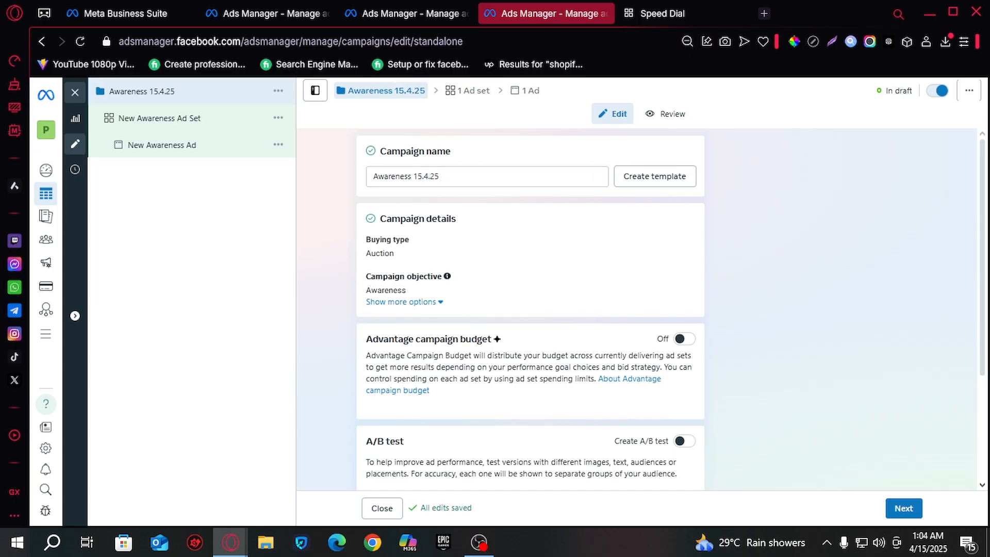
- Review the campaign's details, budget, A/B test and special category settings, and open its ad set
{"action": "triple_click", "coordinate": [473, 178]}
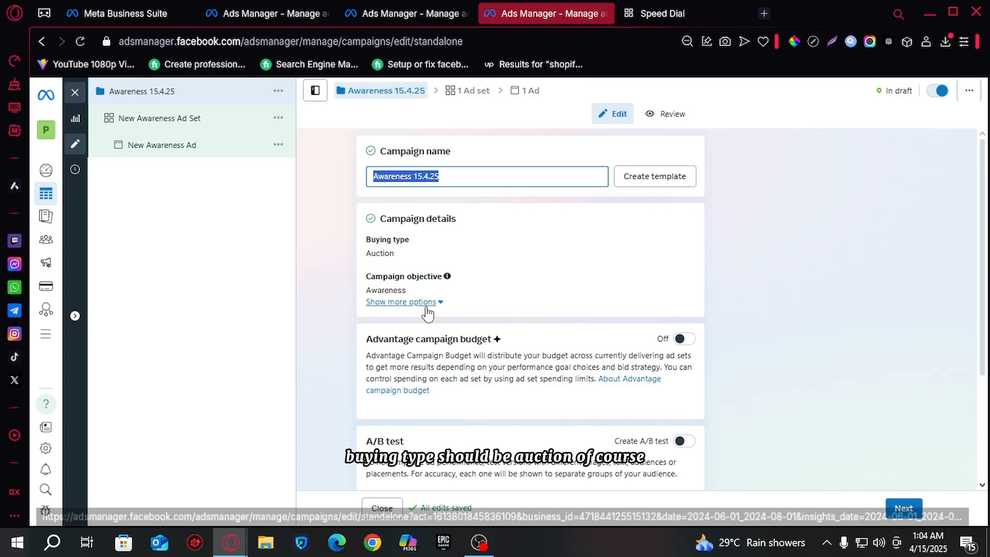
{"action": "scroll", "coordinate": [427, 309], "scroll_direction": "down", "scroll_amount": 3}
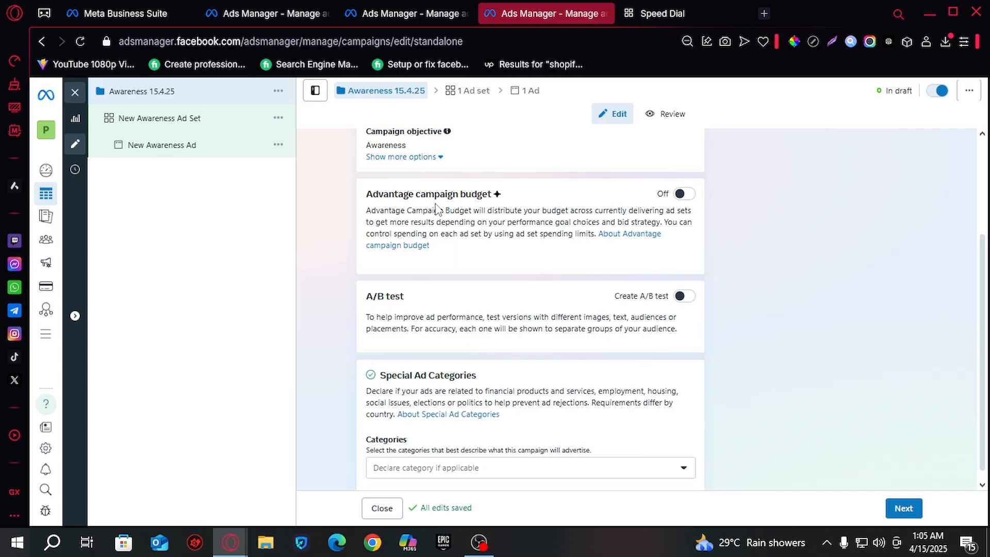
{"action": "scroll", "coordinate": [439, 209], "scroll_direction": "down", "scroll_amount": 1}
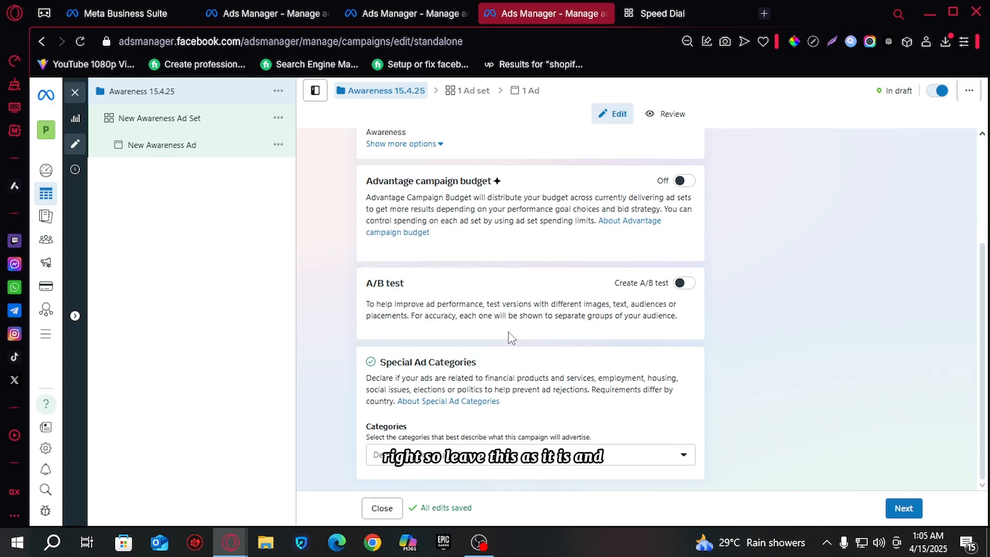
{"action": "left_click", "coordinate": [472, 94]}
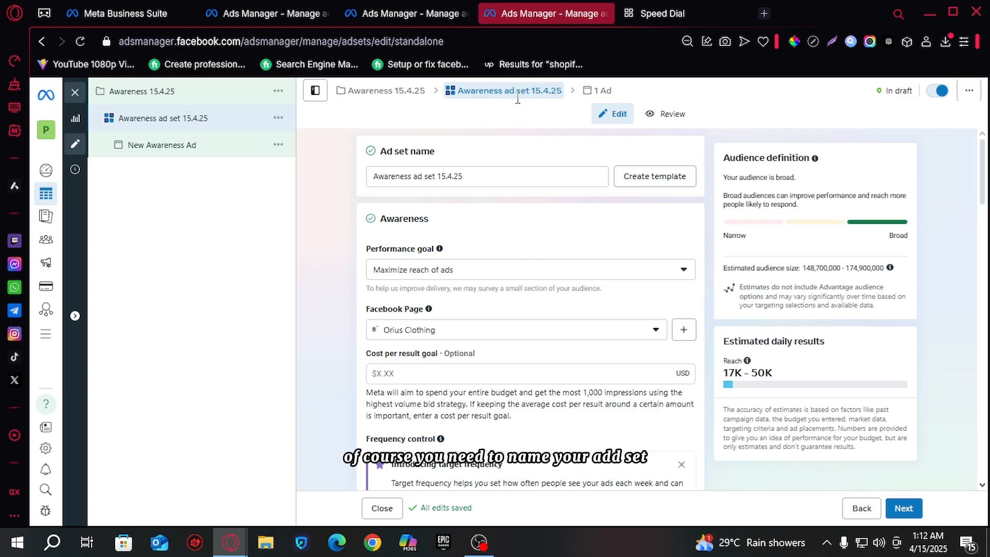
- Review the ad set's name, performance goal, Facebook Page, frequency control and dynamic creative settings
{"action": "triple_click", "coordinate": [499, 176]}
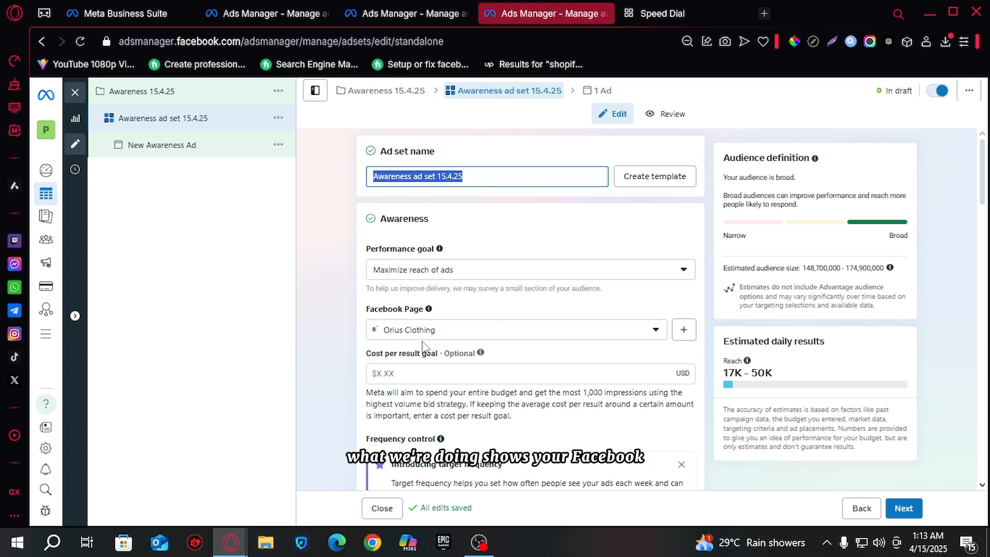
{"action": "scroll", "coordinate": [475, 332], "scroll_direction": "down", "scroll_amount": 3}
{"action": "scroll", "coordinate": [412, 217], "scroll_direction": "down", "scroll_amount": 6}
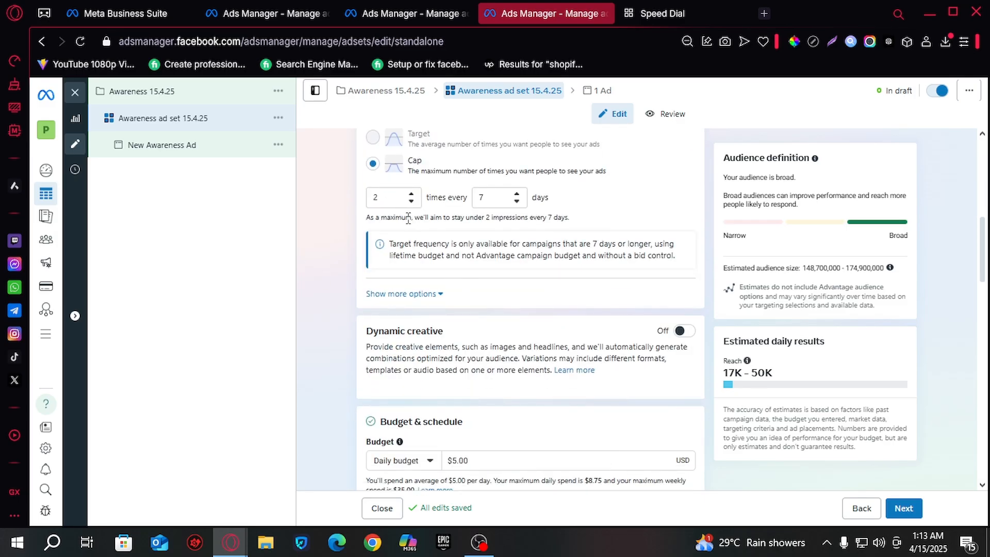
{"action": "scroll", "coordinate": [407, 221], "scroll_direction": "up", "scroll_amount": 2}
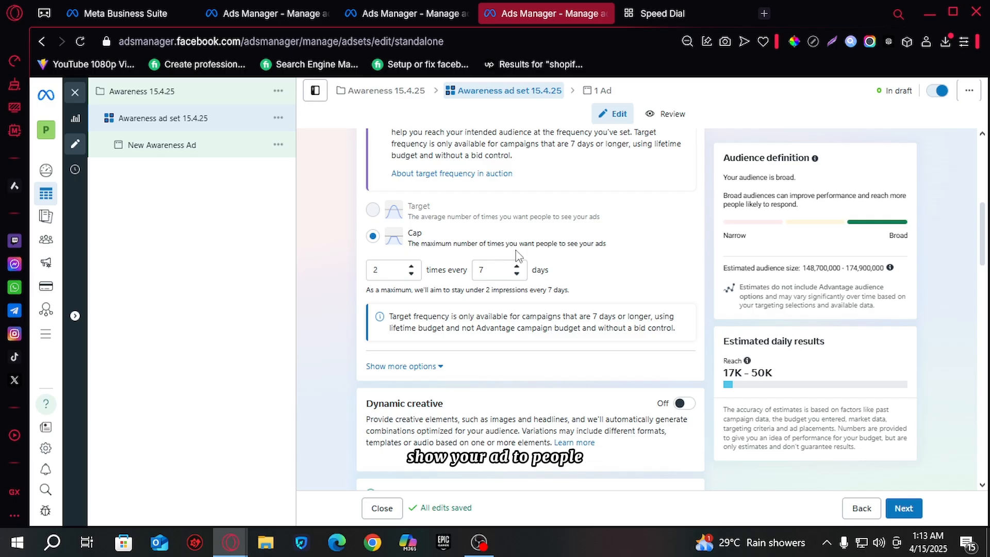
{"action": "mouse_move", "coordinate": [631, 216]}
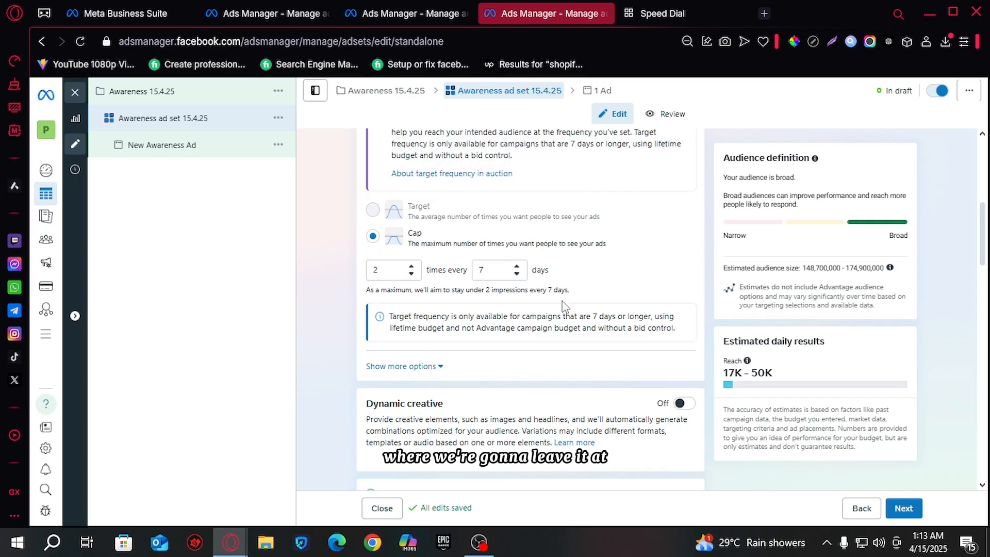
{"action": "scroll", "coordinate": [471, 294], "scroll_direction": "down", "scroll_amount": 4}
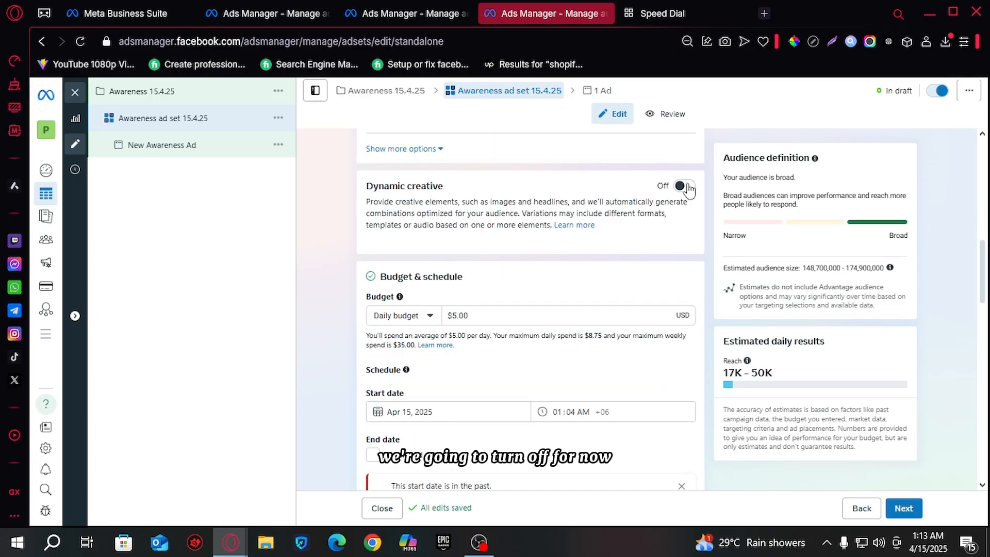
- Set the ad set's daily budget to $50
{"action": "scroll", "coordinate": [672, 246], "scroll_direction": "down", "scroll_amount": 1}
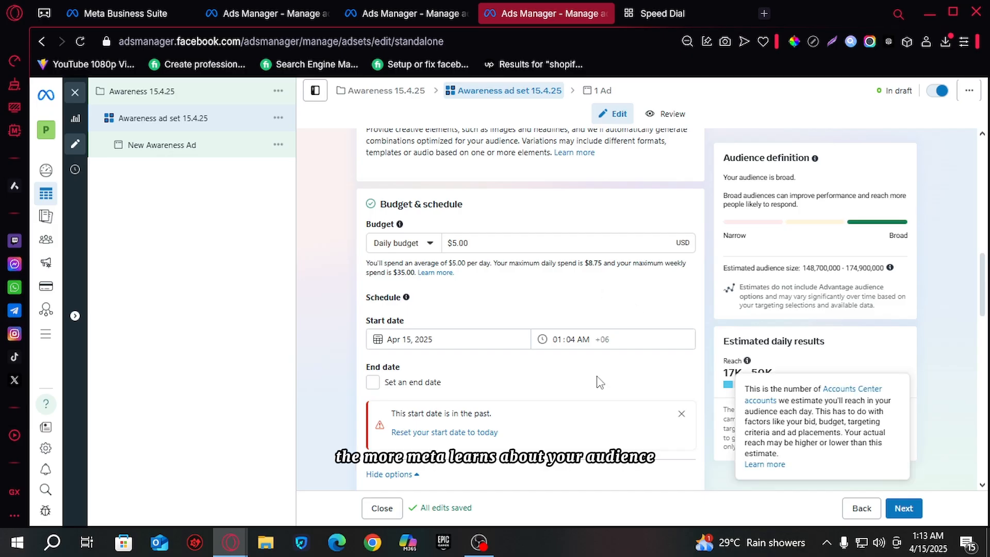
{"action": "left_click", "coordinate": [533, 238]}
{"action": "type", "text": "500"}
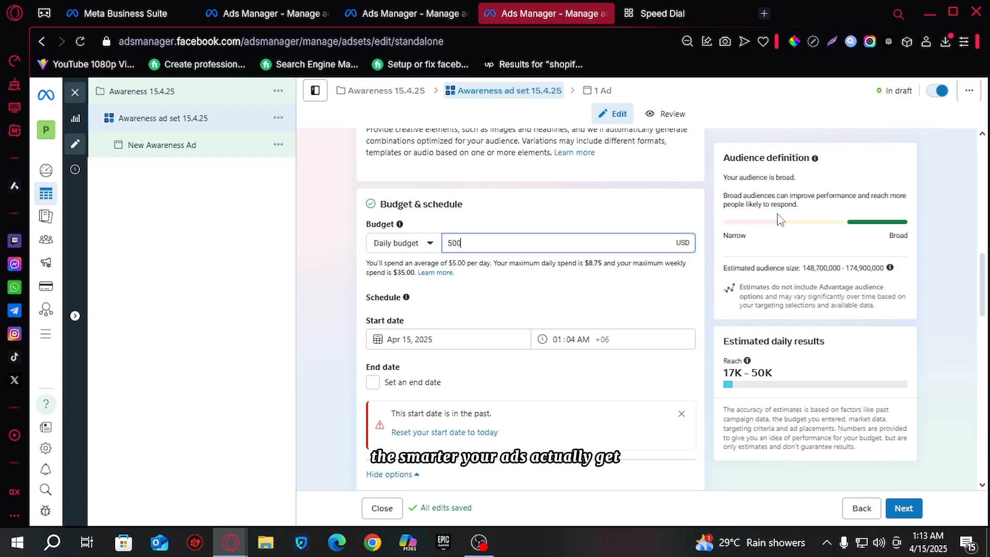
{"action": "key", "text": "BackSpace"}
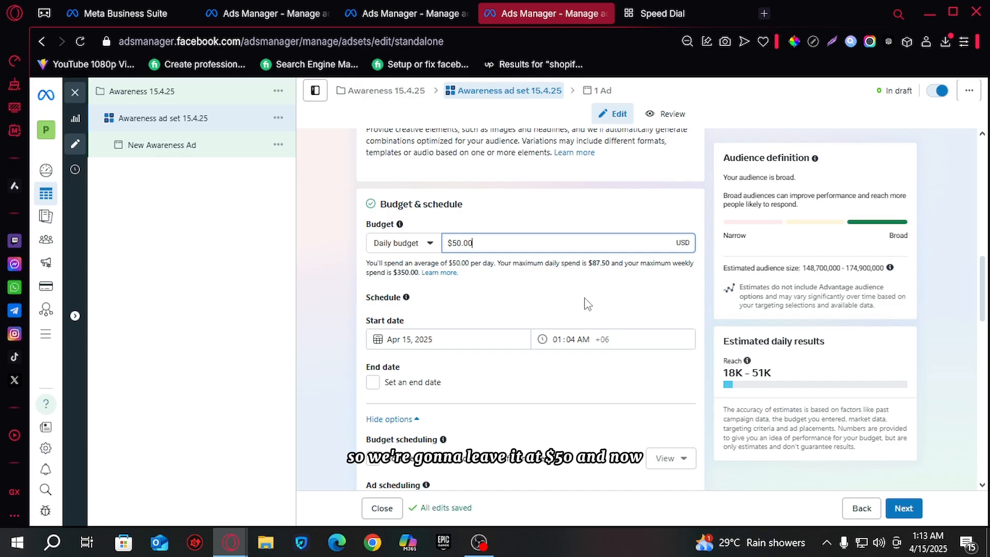
- Check the start date in the ad set's schedule and enable an end date
{"action": "scroll", "coordinate": [588, 307], "scroll_direction": "down", "scroll_amount": 1}
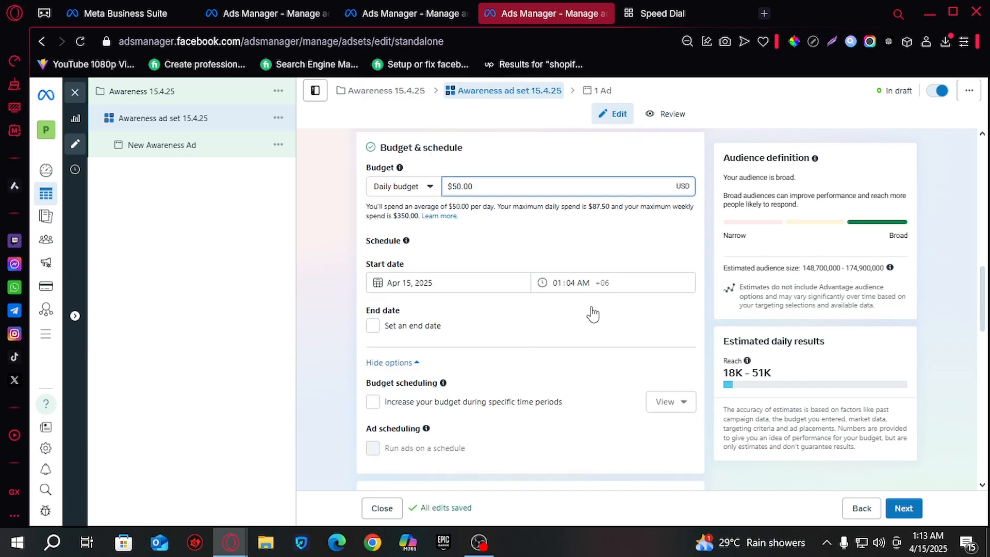
{"action": "left_click", "coordinate": [470, 267]}
{"action": "left_click", "coordinate": [535, 313]}
{"action": "left_click", "coordinate": [429, 326]}
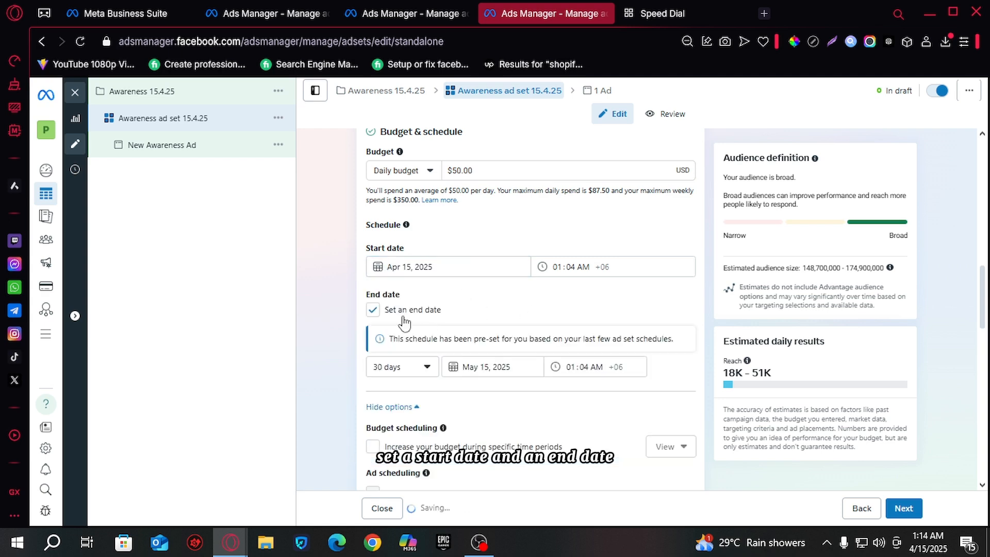
{"action": "left_click", "coordinate": [429, 326]}
{"action": "left_click", "coordinate": [373, 311]}
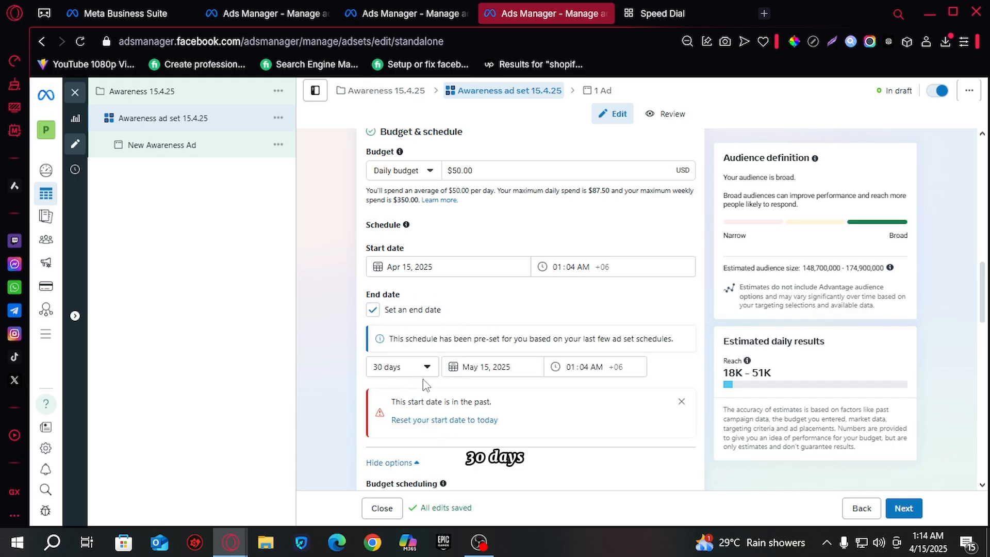
- Set the ad set's end date to June 12, 2025
{"action": "left_click", "coordinate": [494, 366]}
{"action": "left_click", "coordinate": [571, 394]}
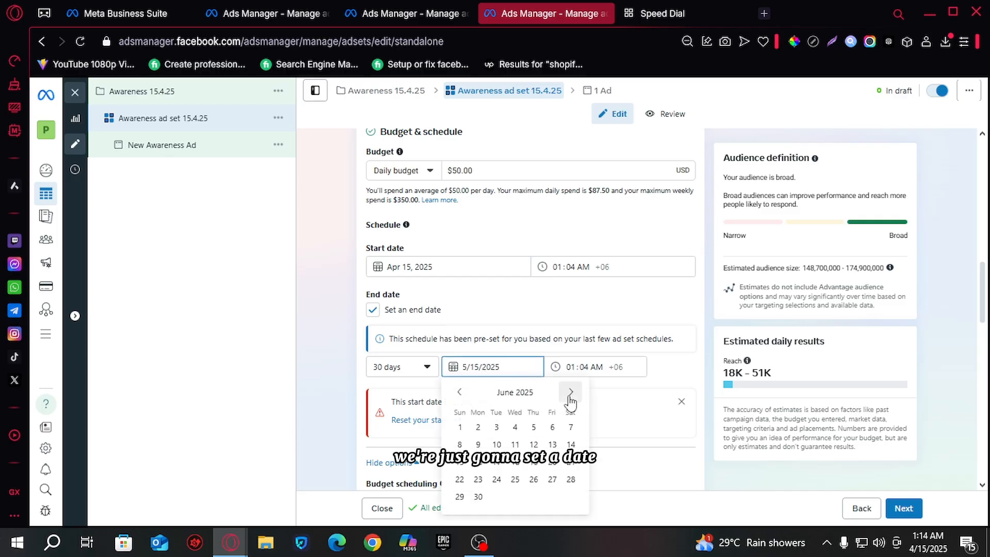
{"action": "left_click", "coordinate": [534, 444]}
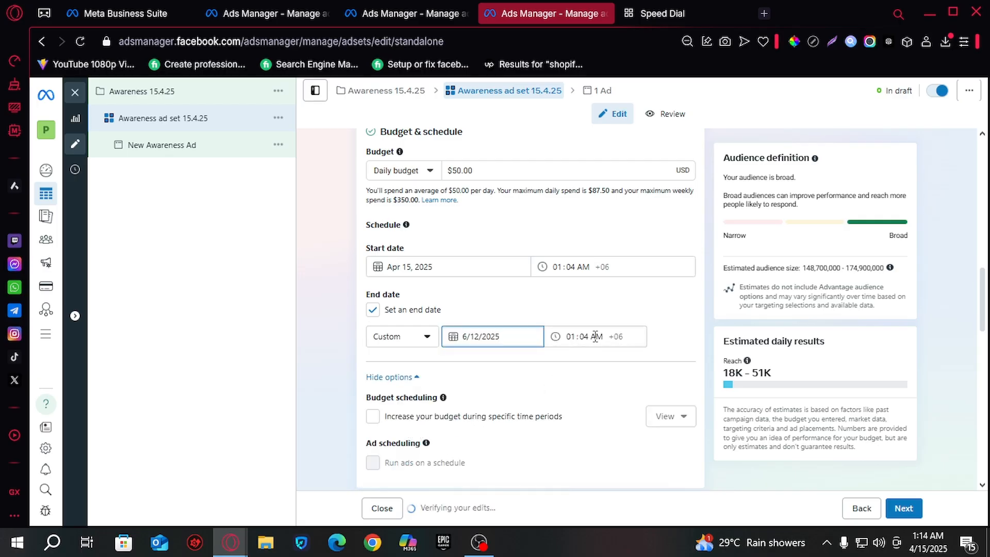
- Set the ad set's custom end date to June 30, 2025
{"action": "left_click", "coordinate": [482, 336]}
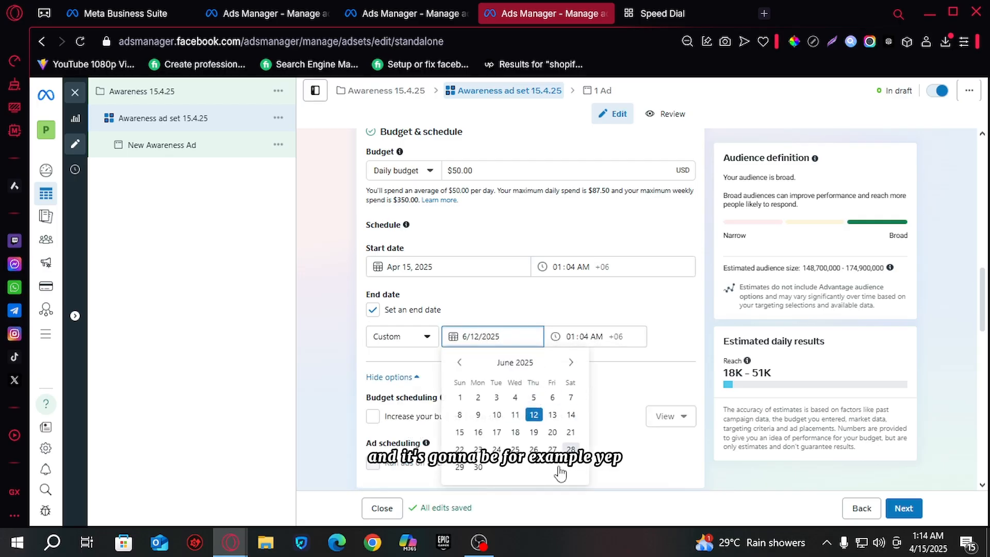
{"action": "left_click", "coordinate": [478, 467]}
{"action": "left_click", "coordinate": [427, 336]}
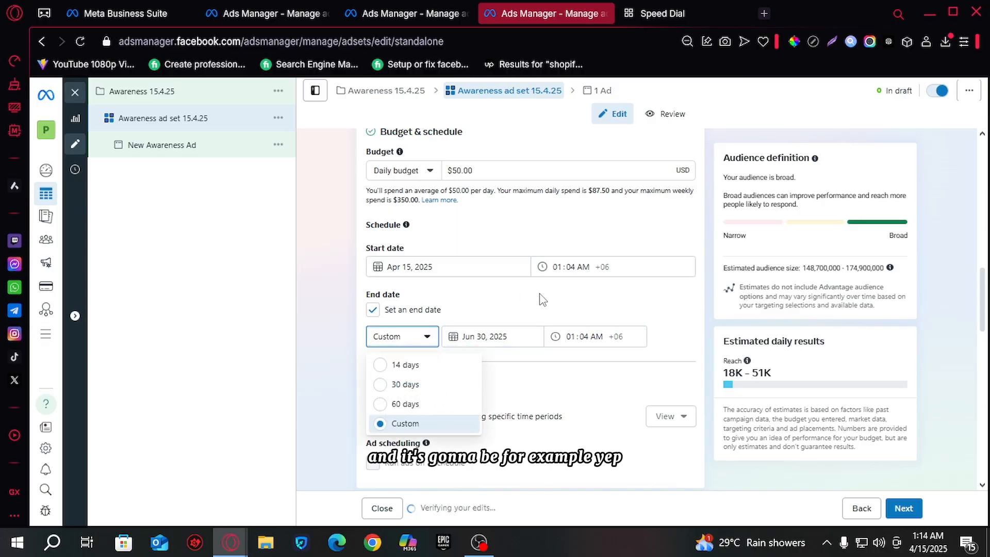
{"action": "left_click", "coordinate": [427, 333]}
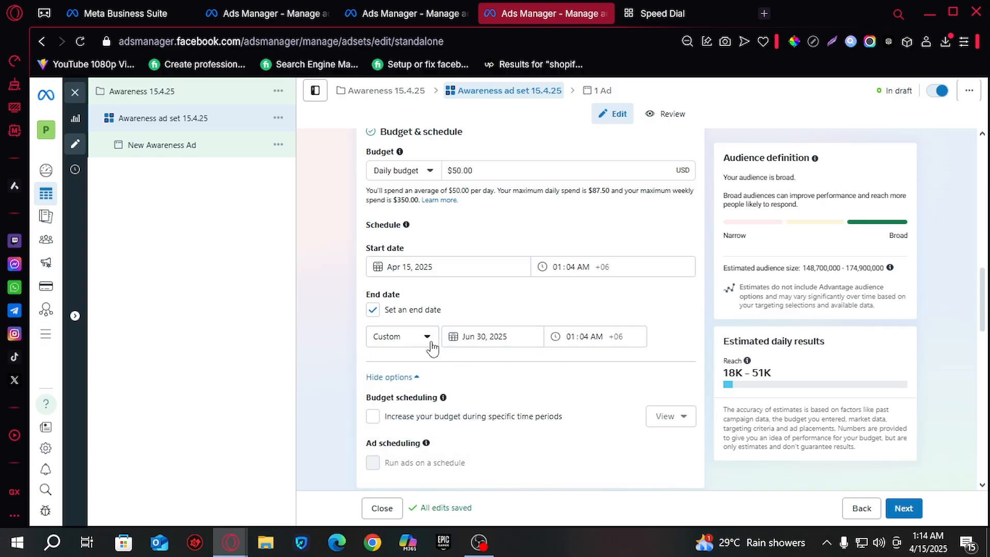
- Examine the scheduling options and the original audience settings, including custom audiences, locations, age, gender and detailed targeting
{"action": "scroll", "coordinate": [519, 338], "scroll_direction": "down", "scroll_amount": 2}
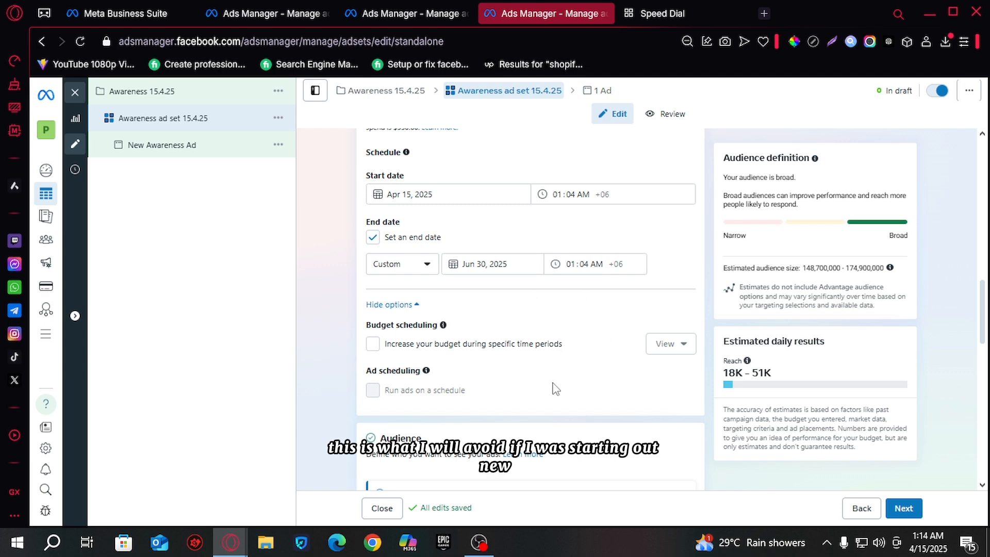
{"action": "scroll", "coordinate": [539, 382], "scroll_direction": "down", "scroll_amount": 3}
{"action": "scroll", "coordinate": [616, 230], "scroll_direction": "down", "scroll_amount": 3}
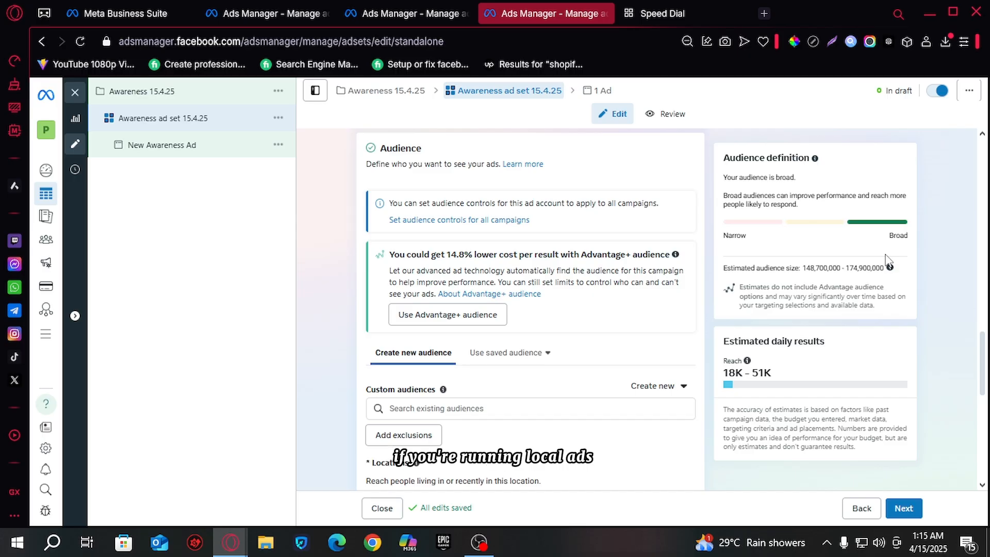
{"action": "scroll", "coordinate": [576, 116], "scroll_direction": "up", "scroll_amount": 1}
{"action": "scroll", "coordinate": [557, 304], "scroll_direction": "down", "scroll_amount": 1}
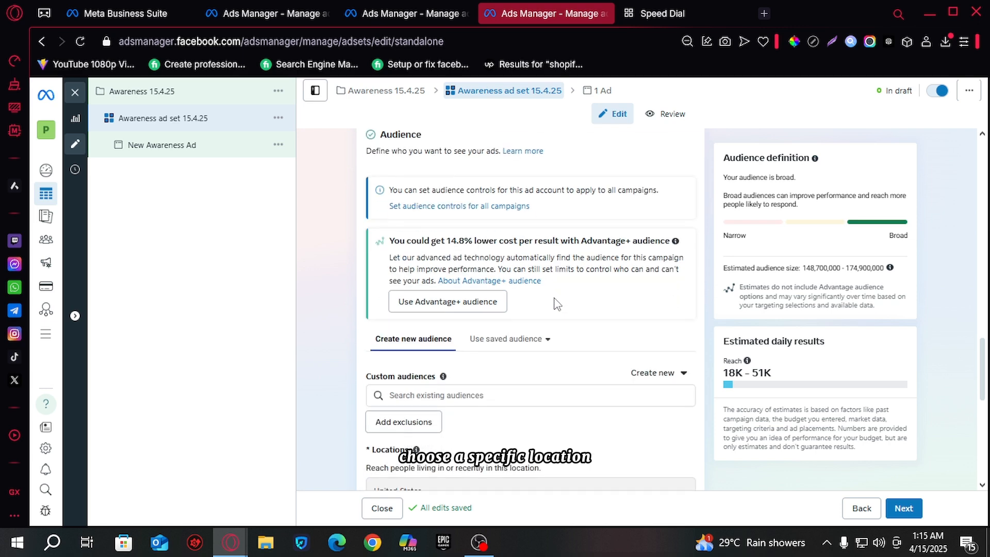
{"action": "scroll", "coordinate": [557, 304], "scroll_direction": "up", "scroll_amount": 4}
{"action": "scroll", "coordinate": [557, 302], "scroll_direction": "up", "scroll_amount": 6}
{"action": "scroll", "coordinate": [559, 305], "scroll_direction": "down", "scroll_amount": 10}
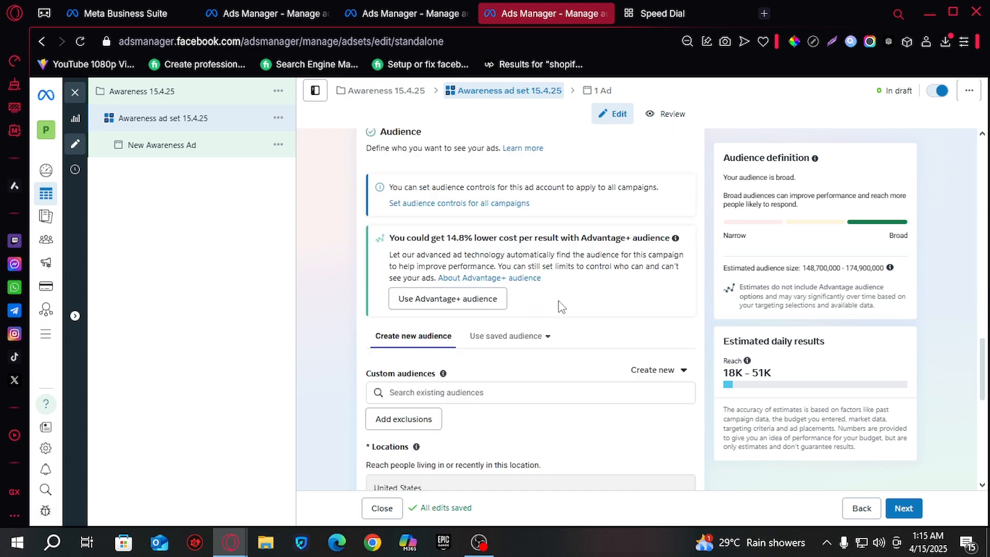
{"action": "scroll", "coordinate": [562, 306], "scroll_direction": "down", "scroll_amount": 5}
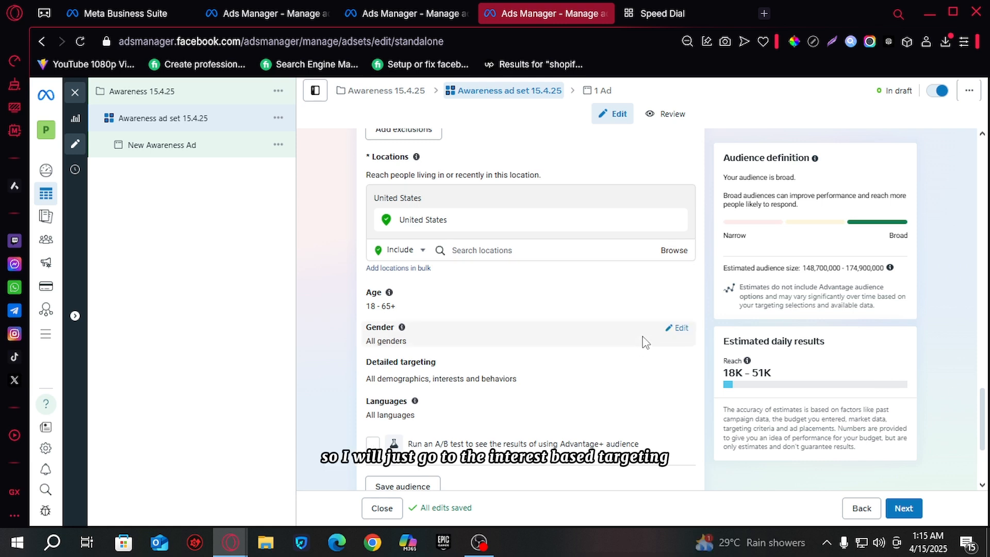
- Switch the ad set's audience to Advantage+ audience
{"action": "scroll", "coordinate": [642, 346], "scroll_direction": "up", "scroll_amount": 3}
{"action": "scroll", "coordinate": [638, 333], "scroll_direction": "up", "scroll_amount": 2}
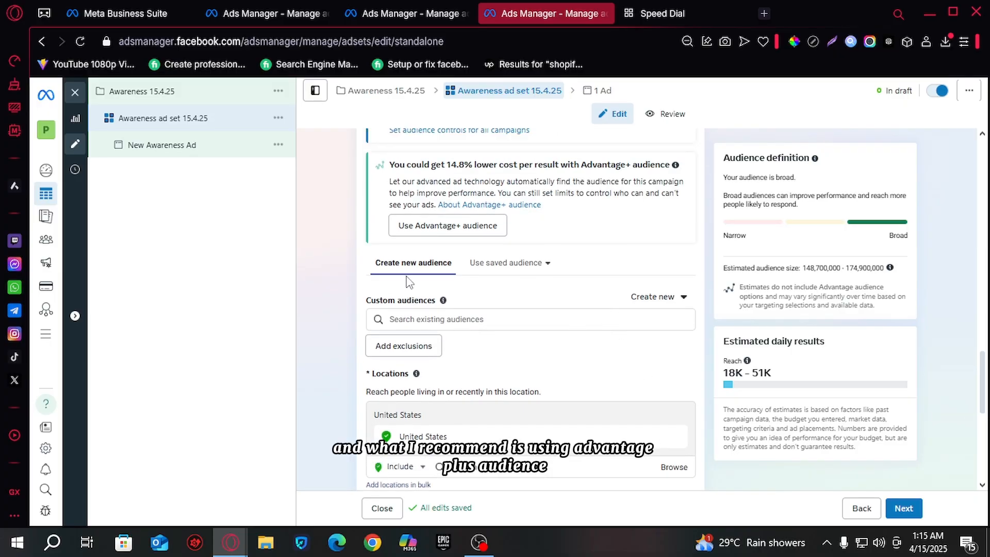
{"action": "left_click", "coordinate": [447, 227]}
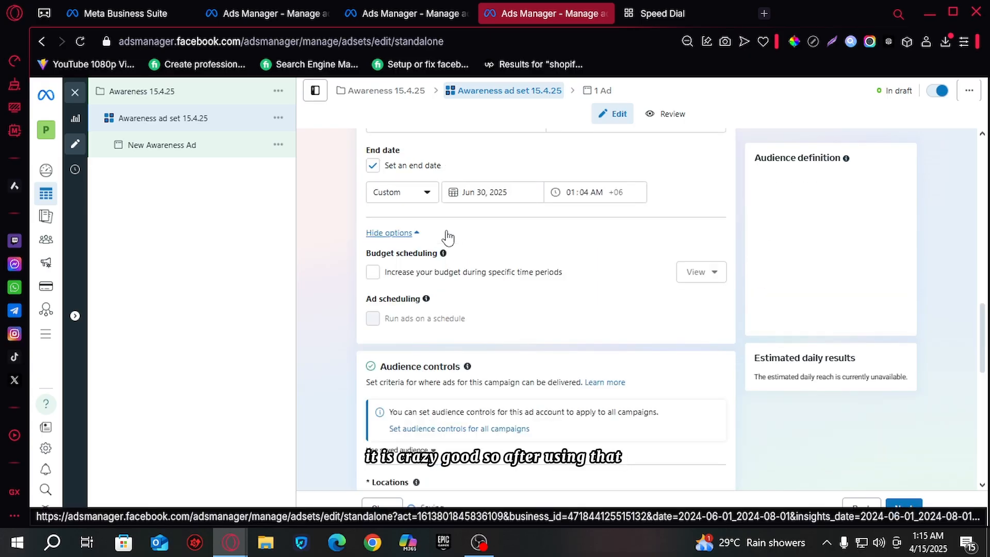
- Add an audience suggestion to the Advantage+ audience and open the browsable categories of its detailed targeting
{"action": "scroll", "coordinate": [522, 283], "scroll_direction": "down", "scroll_amount": 4}
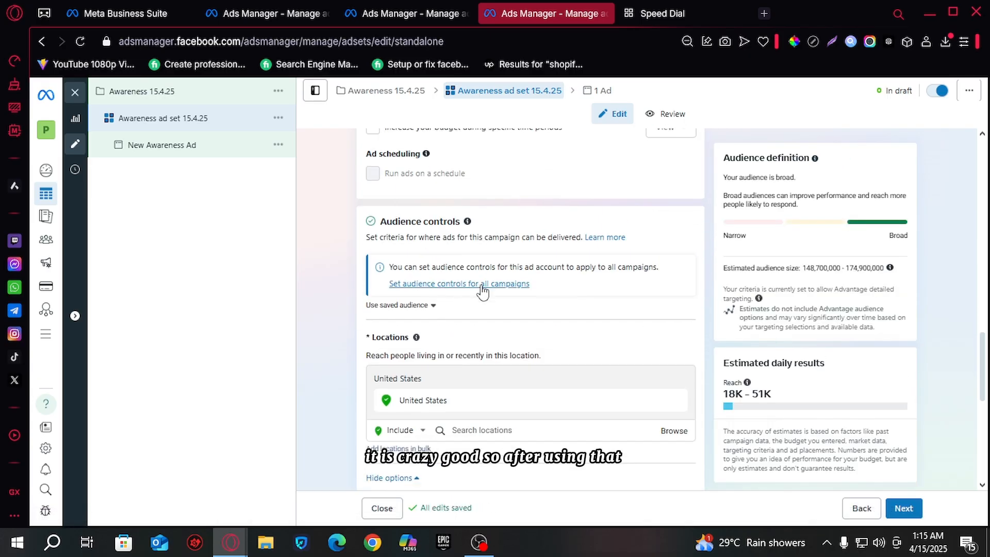
{"action": "scroll", "coordinate": [560, 328], "scroll_direction": "down", "scroll_amount": 1}
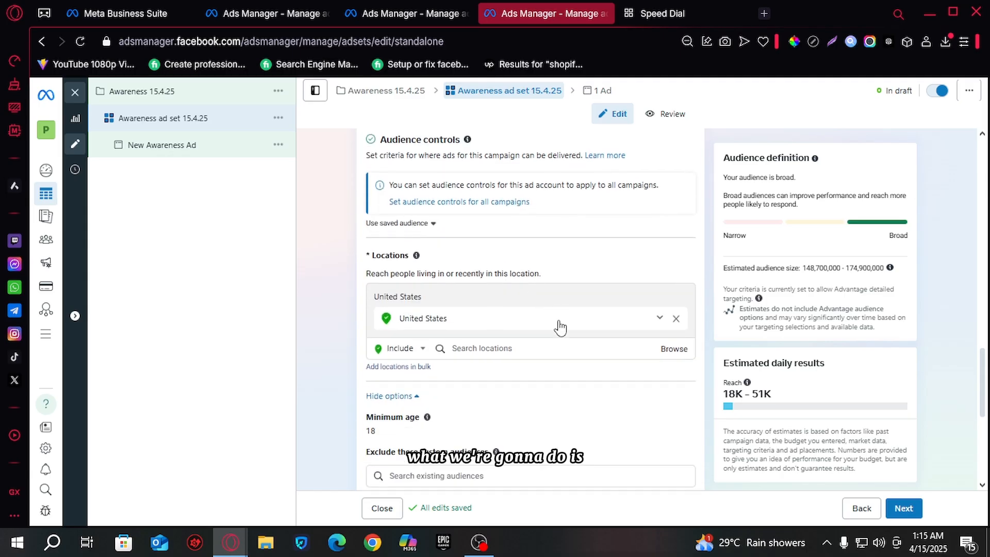
{"action": "scroll", "coordinate": [561, 326], "scroll_direction": "down", "scroll_amount": 4}
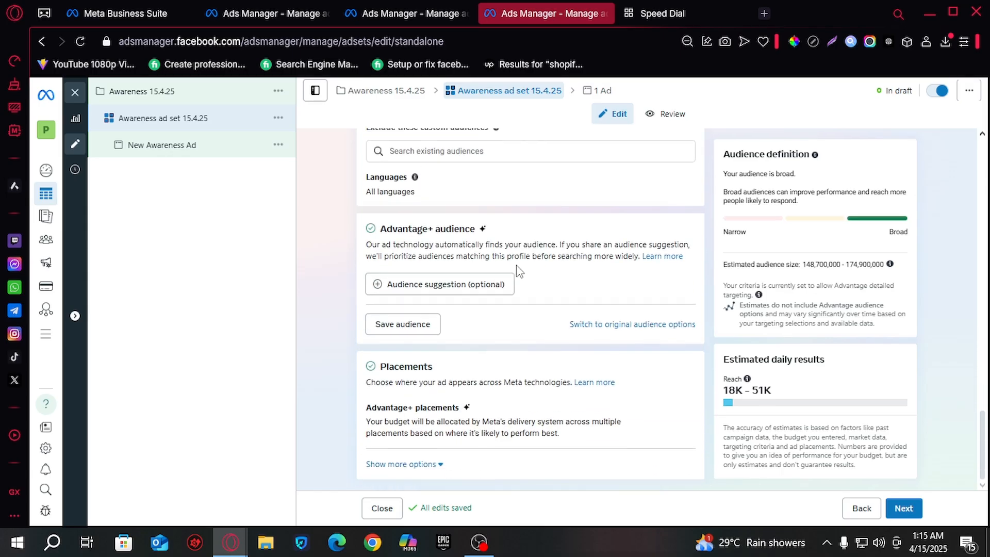
{"action": "left_click", "coordinate": [380, 287]}
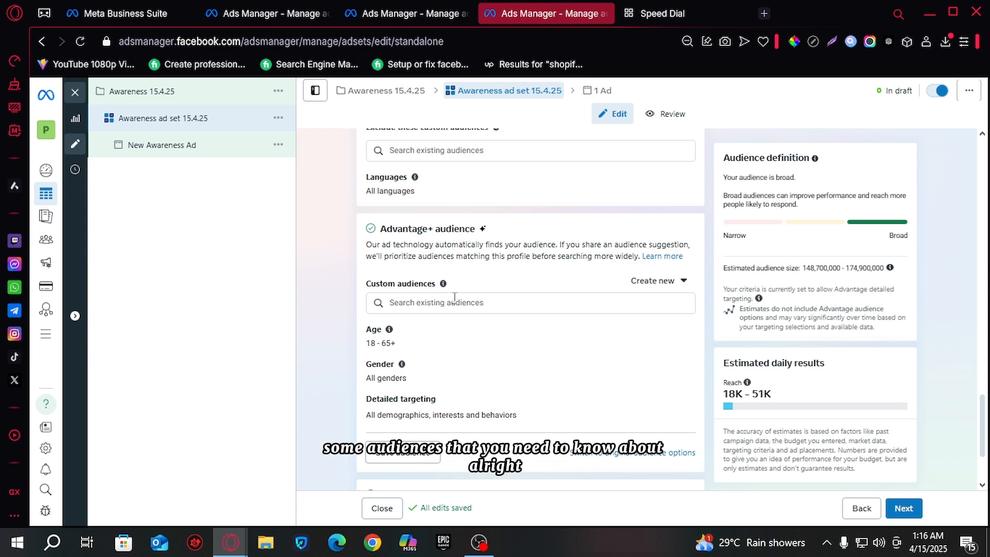
{"action": "scroll", "coordinate": [455, 297], "scroll_direction": "down", "scroll_amount": 2}
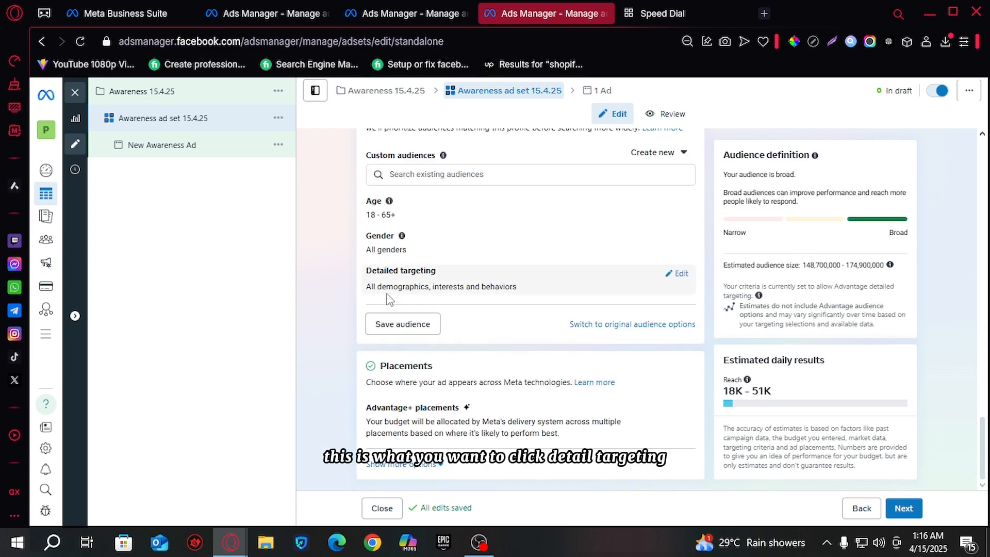
{"action": "left_click", "coordinate": [683, 277]}
{"action": "left_click", "coordinate": [674, 303]}
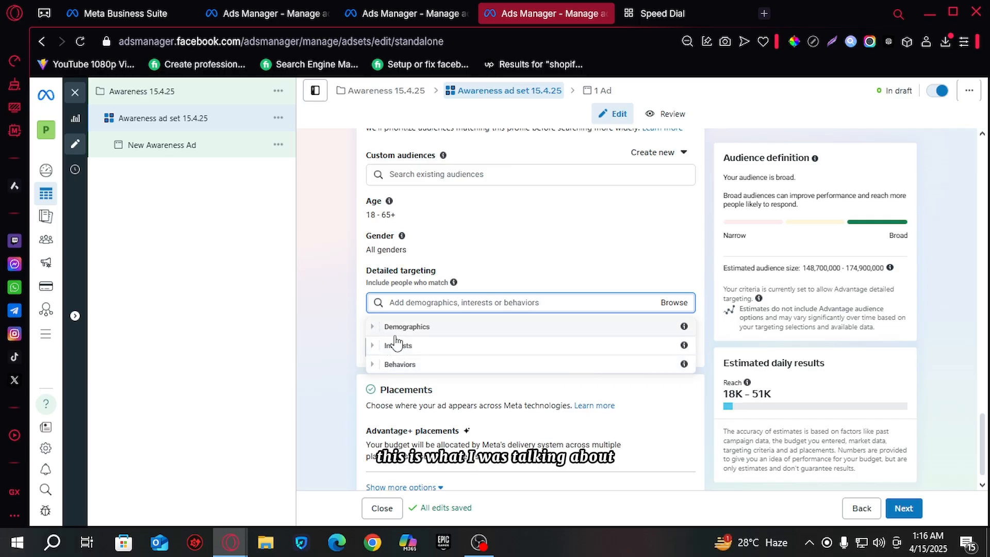
- Browse the interest categories and include all Shopping and fashion interests in the detailed targeting
{"action": "left_click", "coordinate": [382, 350]}
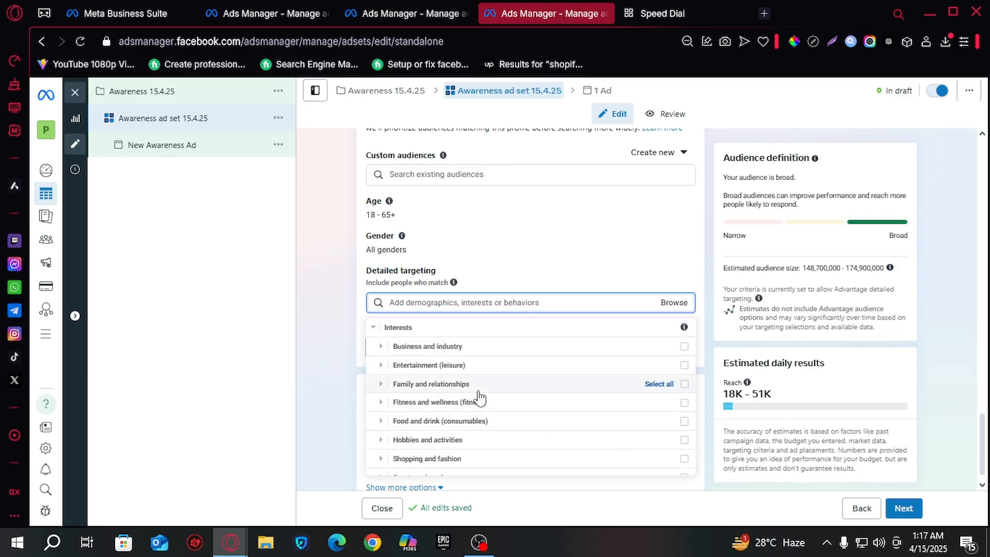
{"action": "left_click", "coordinate": [382, 368]}
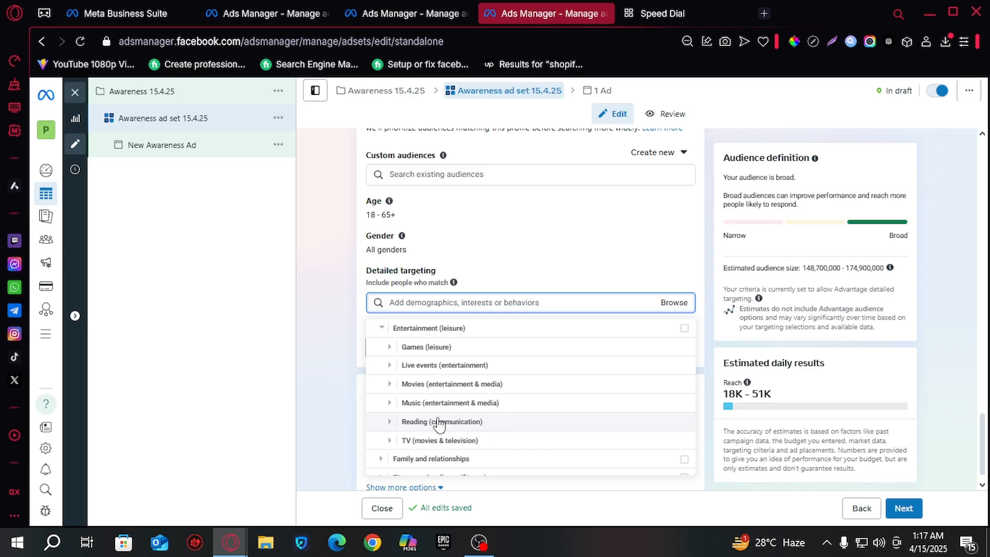
{"action": "left_click", "coordinate": [382, 328]}
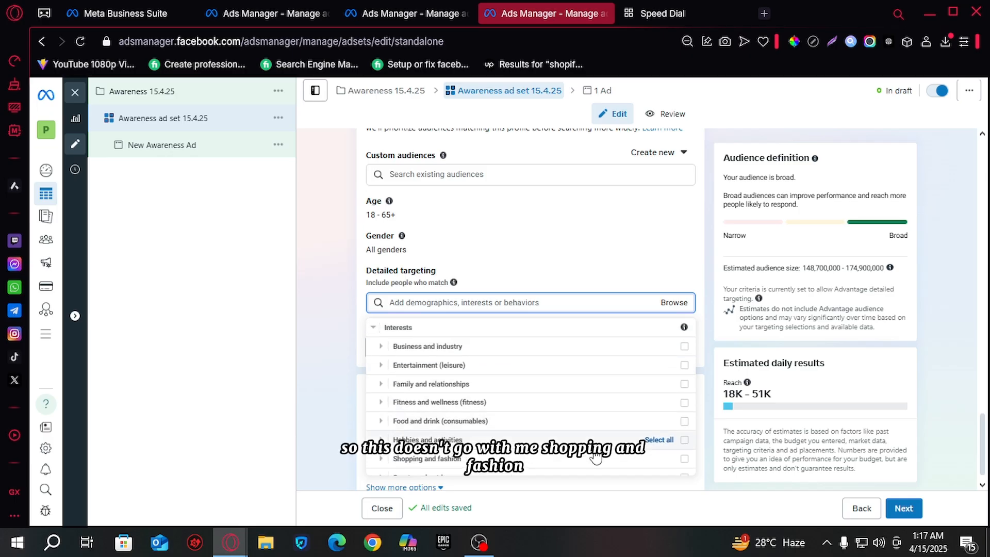
{"action": "scroll", "coordinate": [524, 393], "scroll_direction": "down", "scroll_amount": 2}
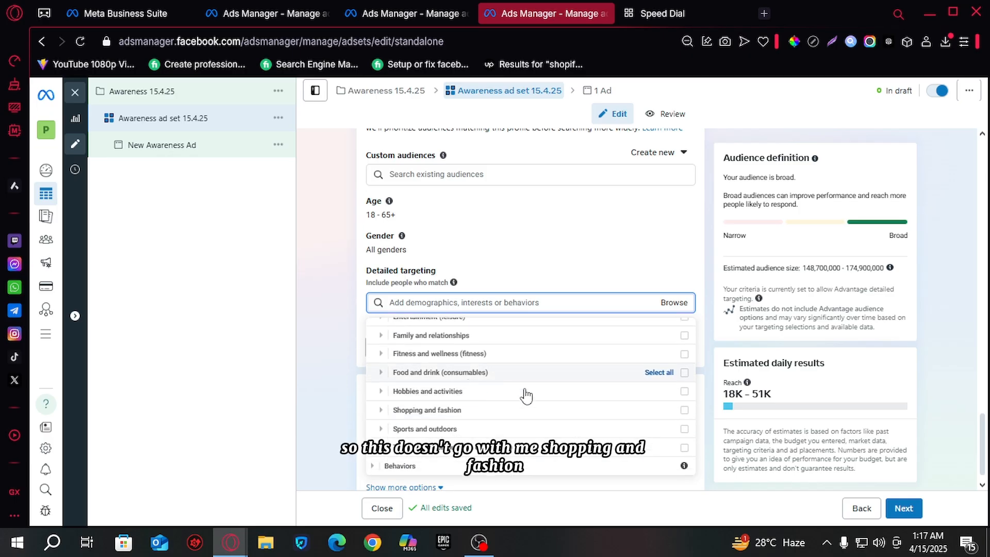
{"action": "left_click", "coordinate": [381, 410]}
{"action": "scroll", "coordinate": [502, 381], "scroll_direction": "down", "scroll_amount": 2}
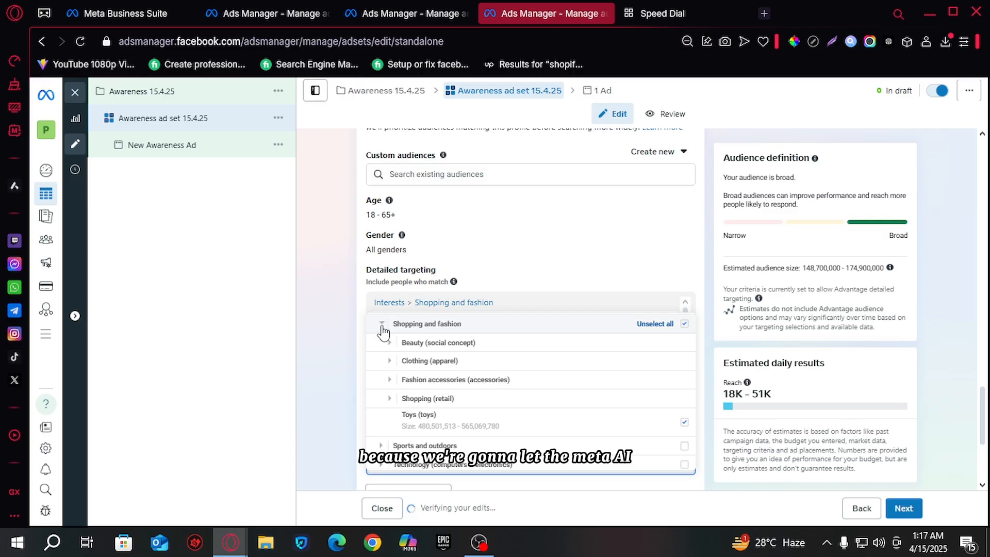
{"action": "scroll", "coordinate": [449, 314], "scroll_direction": "up", "scroll_amount": 3}
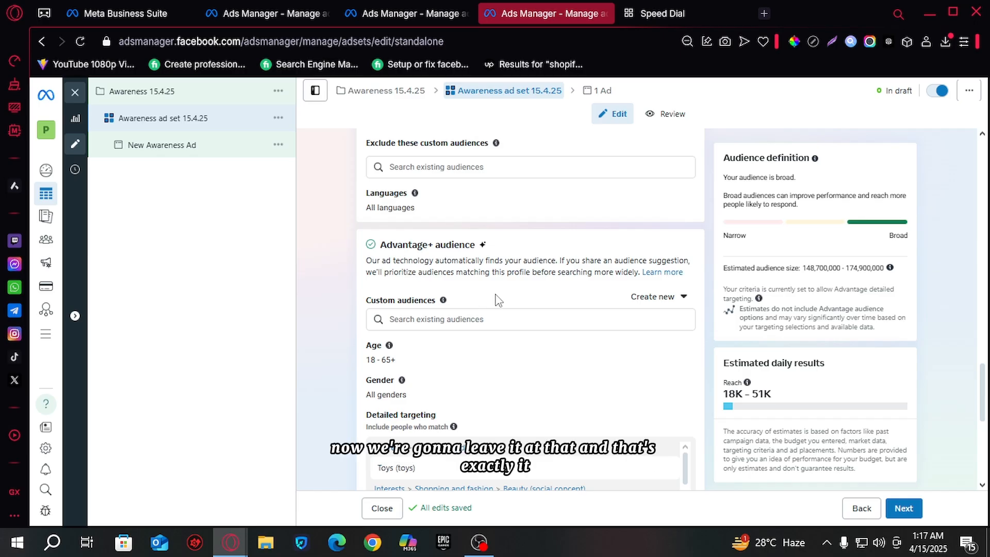
- Open the lookalike audience form for the custom audiences, review its source, location and size options, and cancel without creating one
{"action": "scroll", "coordinate": [495, 299], "scroll_direction": "down", "scroll_amount": 4}
{"action": "scroll", "coordinate": [603, 277], "scroll_direction": "down", "scroll_amount": 1}
{"action": "key", "text": "Escape"}
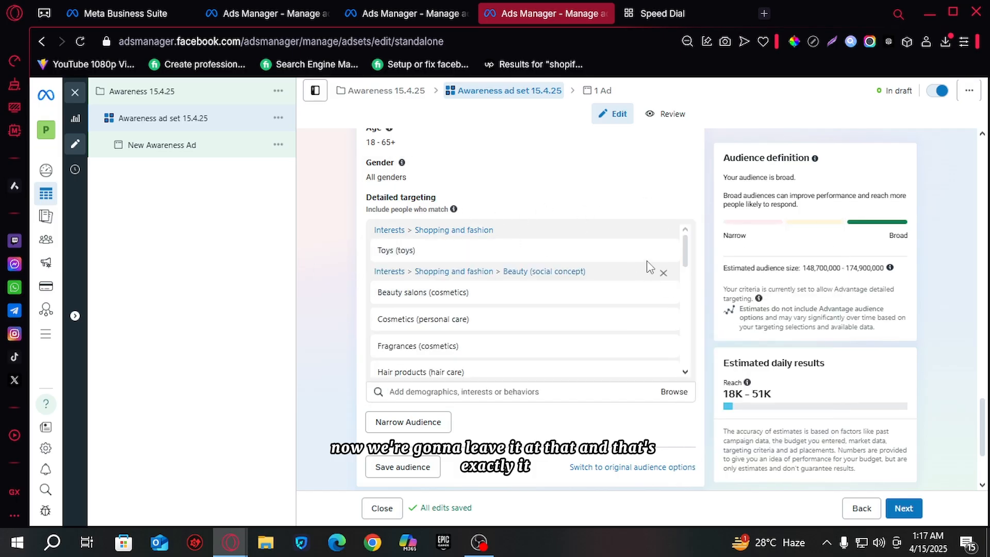
{"action": "scroll", "coordinate": [650, 276], "scroll_direction": "up", "scroll_amount": 1}
{"action": "scroll", "coordinate": [650, 280], "scroll_direction": "up", "scroll_amount": 1}
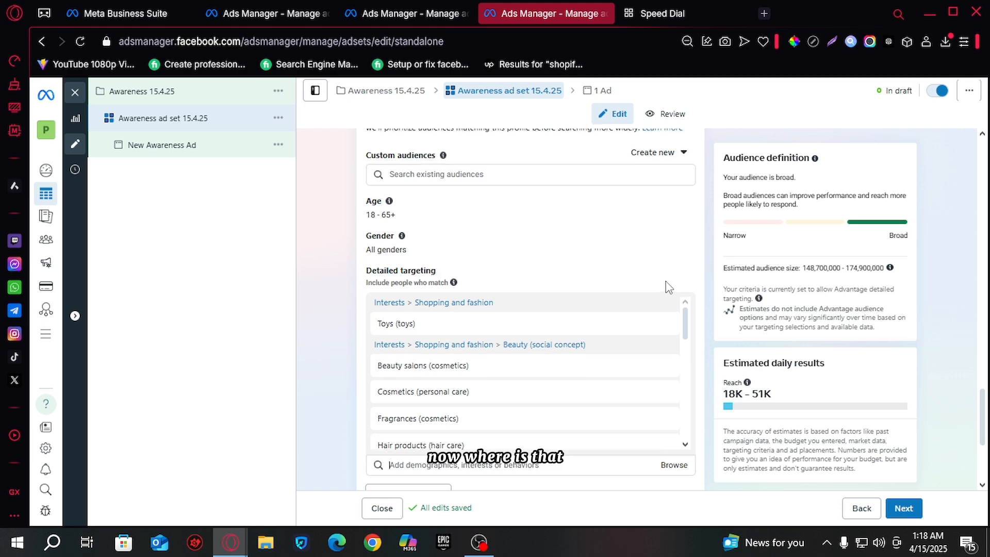
{"action": "scroll", "coordinate": [666, 284], "scroll_direction": "up", "scroll_amount": 1}
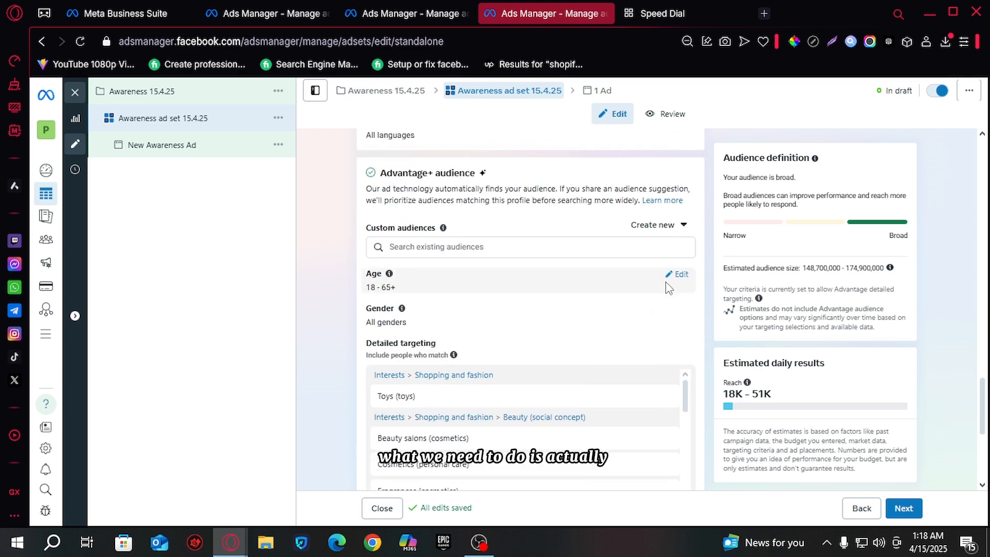
{"action": "scroll", "coordinate": [666, 289], "scroll_direction": "up", "scroll_amount": 1}
{"action": "left_click", "coordinate": [688, 302]}
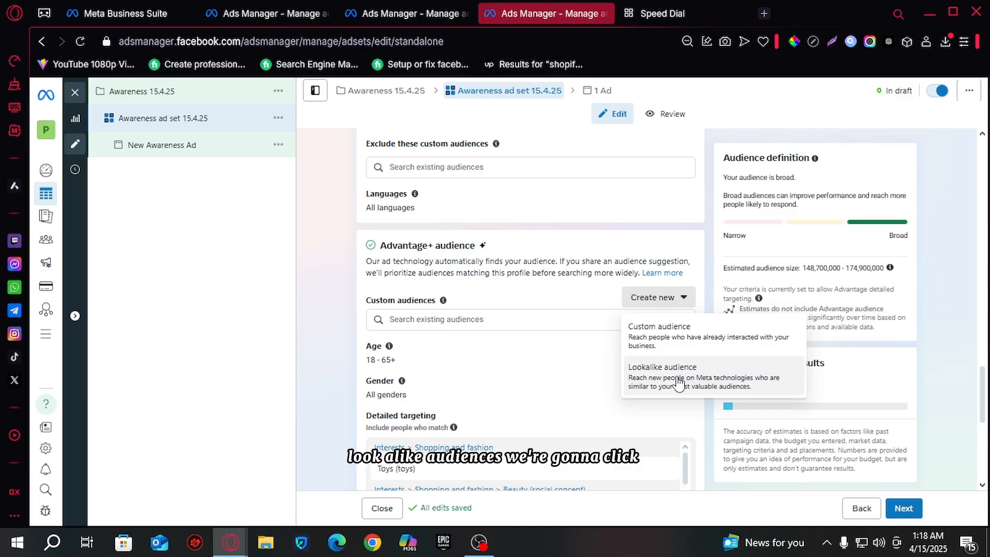
{"action": "left_click", "coordinate": [635, 375]}
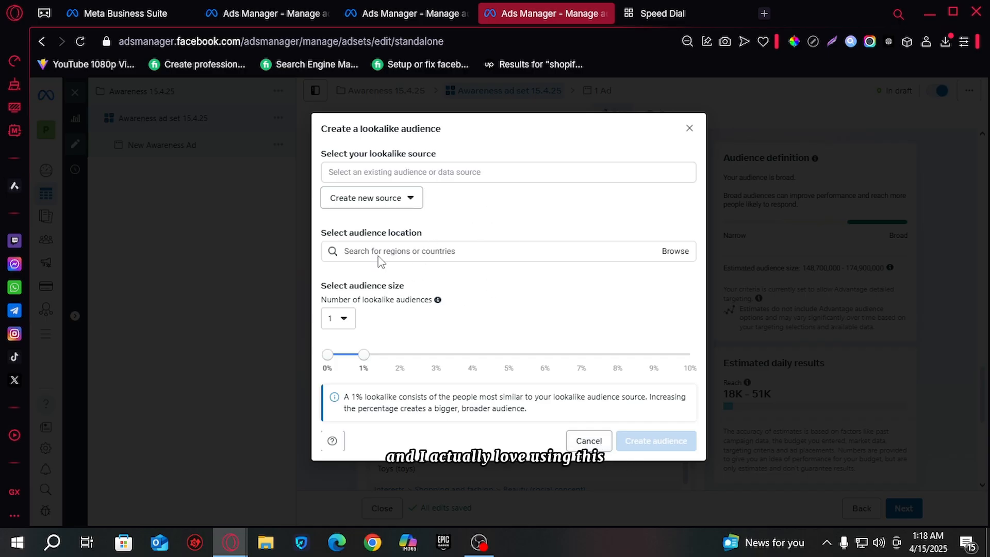
{"action": "left_click", "coordinate": [588, 441]}
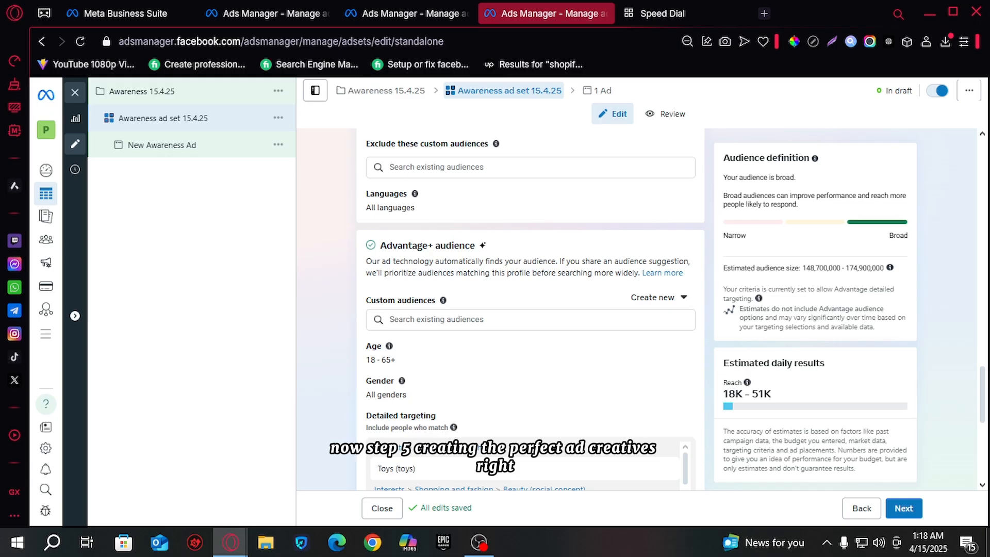
- Open New Awareness Ad and examine its identity, ad setup, creative previews and primary text settings
{"action": "scroll", "coordinate": [698, 243], "scroll_direction": "down", "scroll_amount": 6}
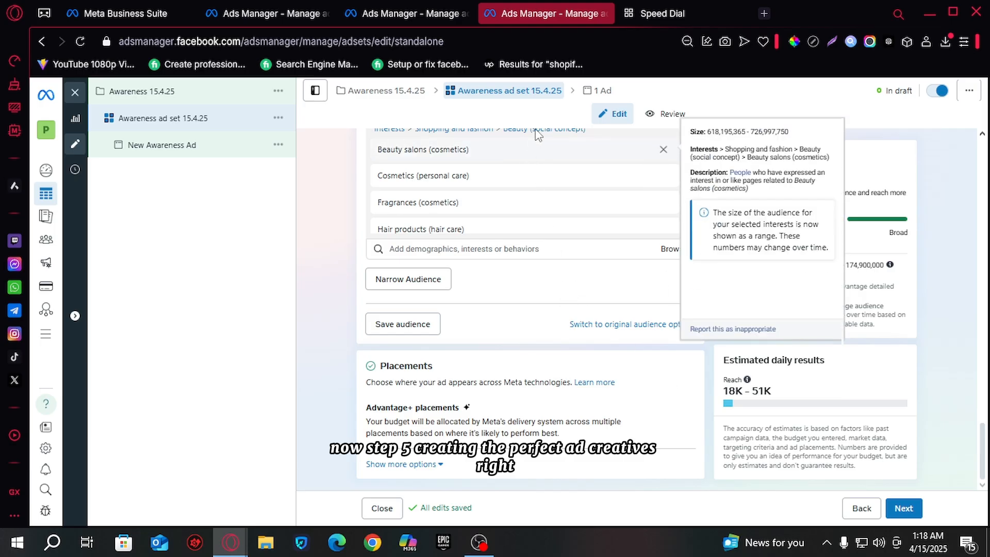
{"action": "left_click", "coordinate": [598, 91]}
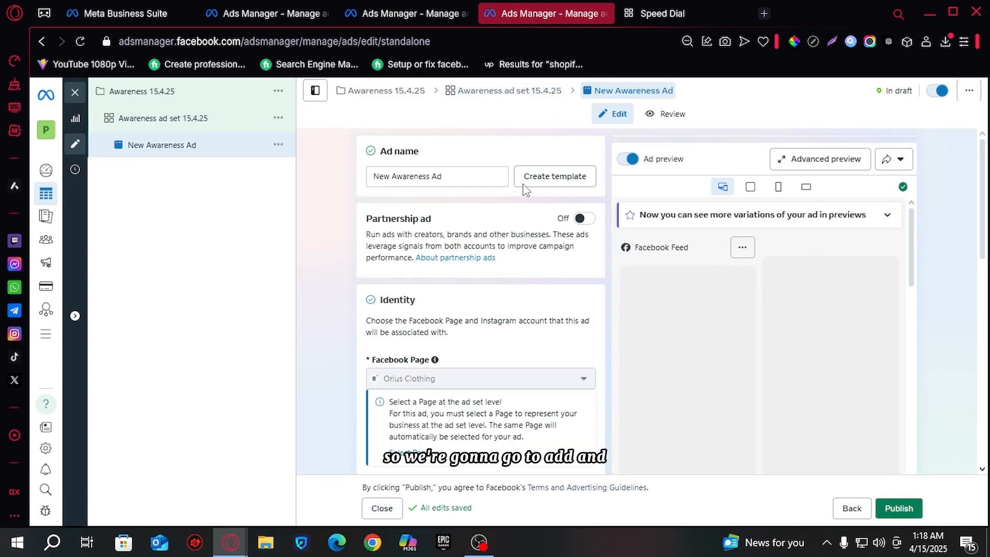
{"action": "scroll", "coordinate": [546, 223], "scroll_direction": "down", "scroll_amount": 3}
{"action": "scroll", "coordinate": [547, 224], "scroll_direction": "down", "scroll_amount": 2}
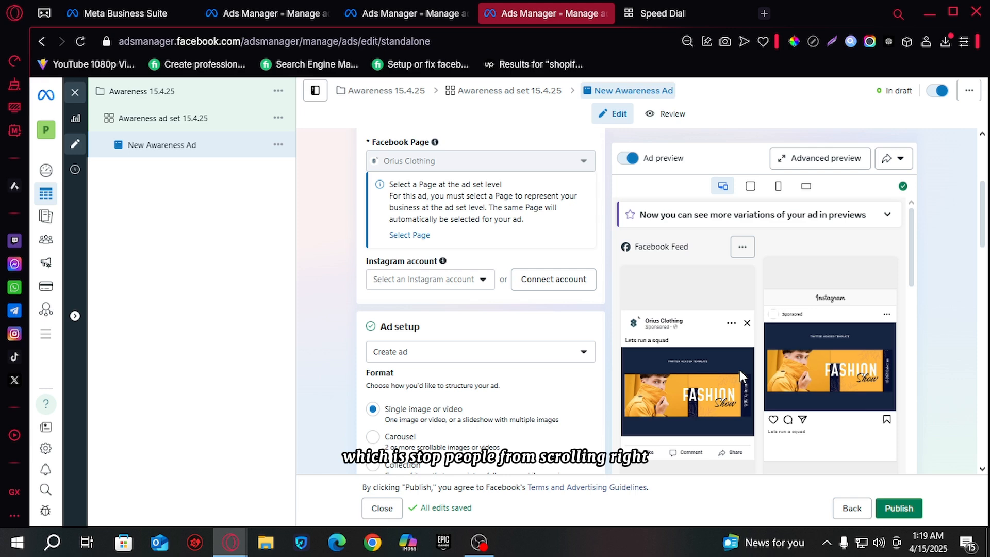
{"action": "scroll", "coordinate": [716, 369], "scroll_direction": "down", "scroll_amount": 2}
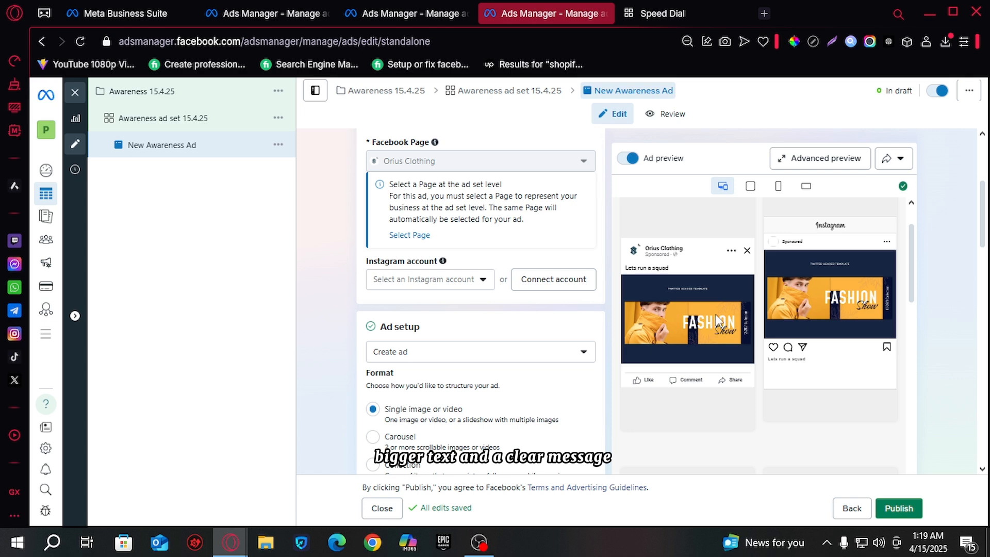
{"action": "scroll", "coordinate": [411, 316], "scroll_direction": "up", "scroll_amount": 2}
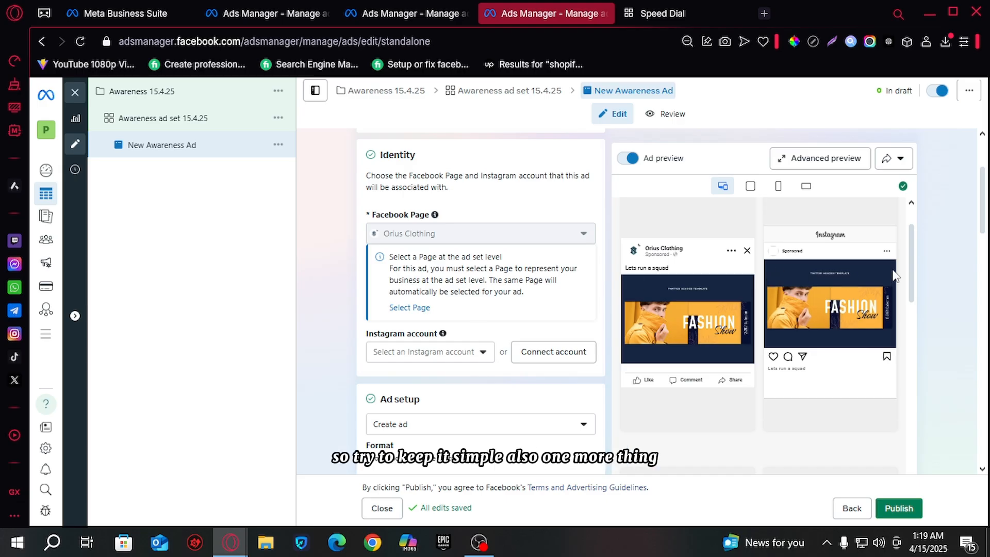
{"action": "scroll", "coordinate": [710, 319], "scroll_direction": "down", "scroll_amount": 5}
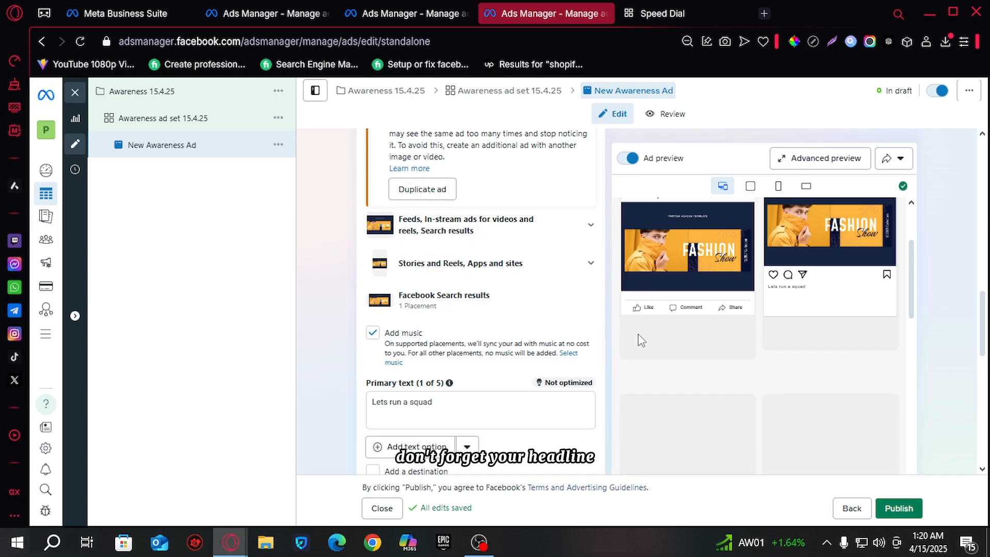
{"action": "scroll", "coordinate": [593, 340], "scroll_direction": "down", "scroll_amount": 4}
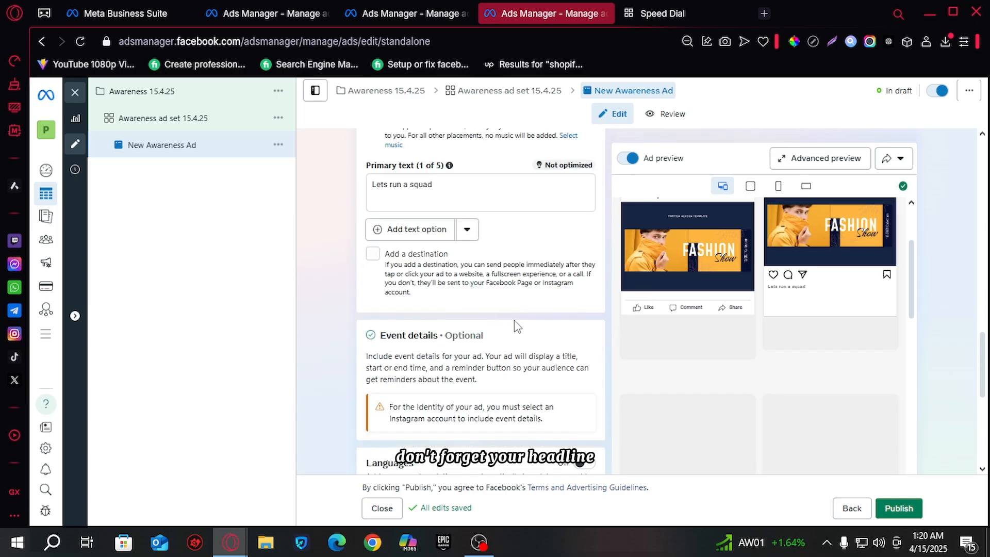
- Replace the ad's primary text with the opening words "Did you know 90% of busine"
{"action": "triple_click", "coordinate": [490, 196]}
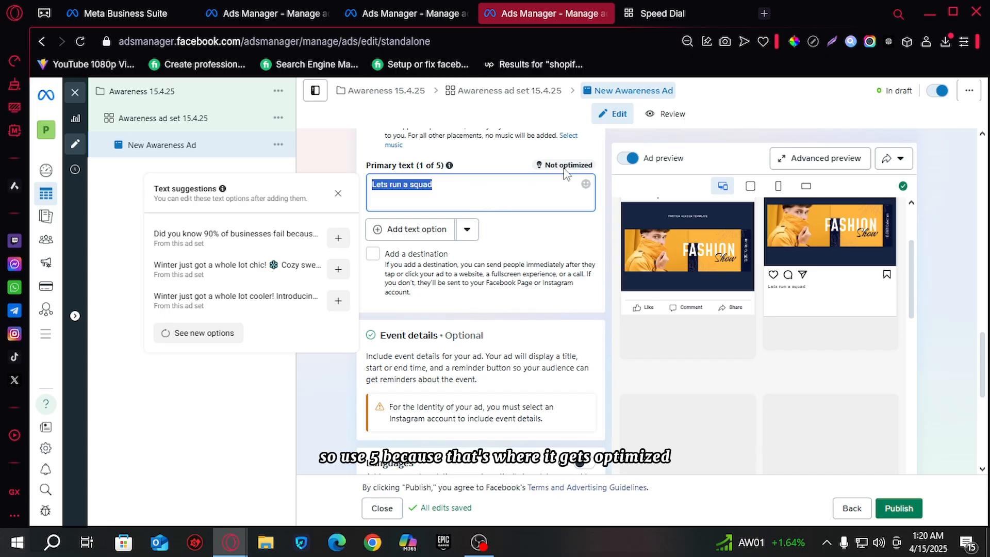
{"action": "left_click_drag", "start_coordinate": [545, 166], "coordinate": [633, 161]}
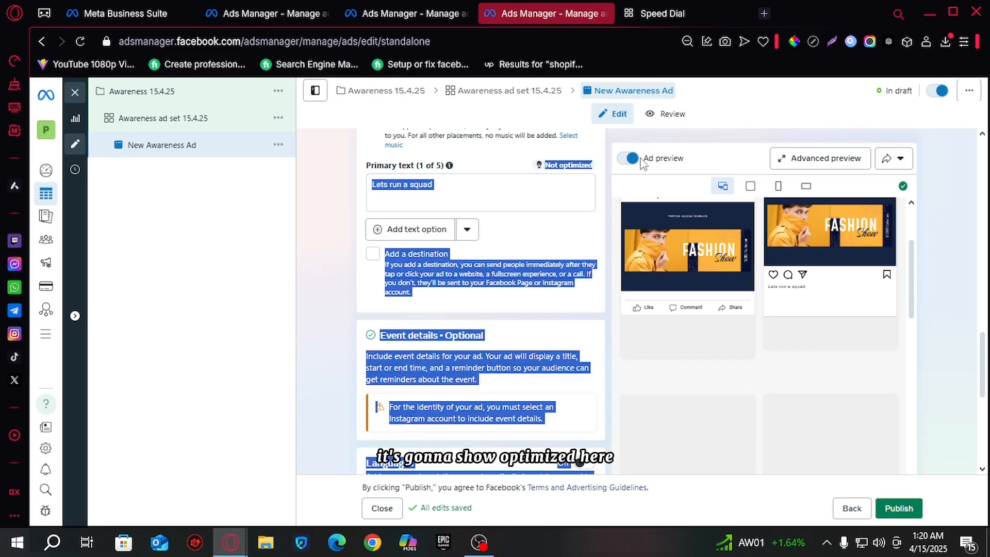
{"action": "left_click", "coordinate": [562, 188]}
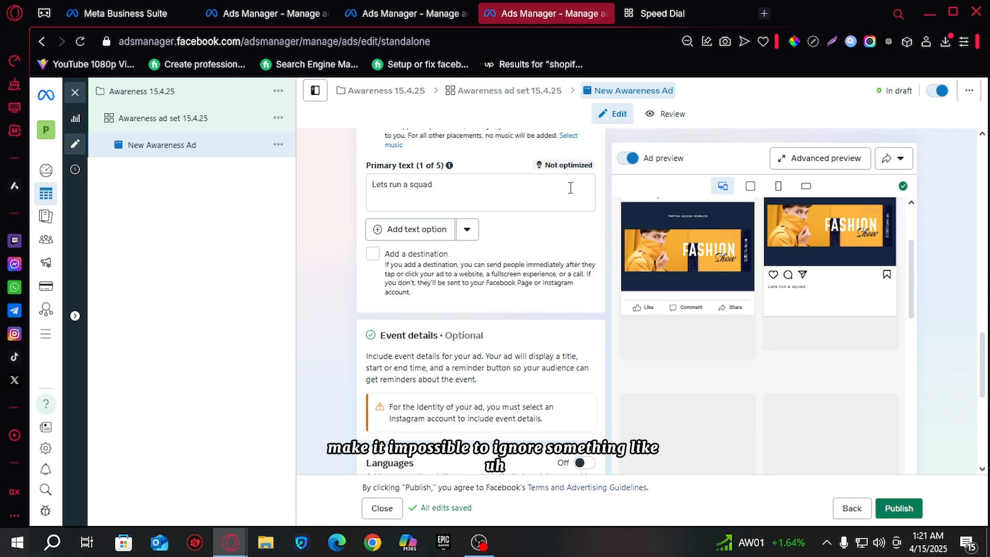
{"action": "key", "text": "ctrl+a"}
{"action": "key", "text": "BackSpace"}
{"action": "type", "text": "D"}
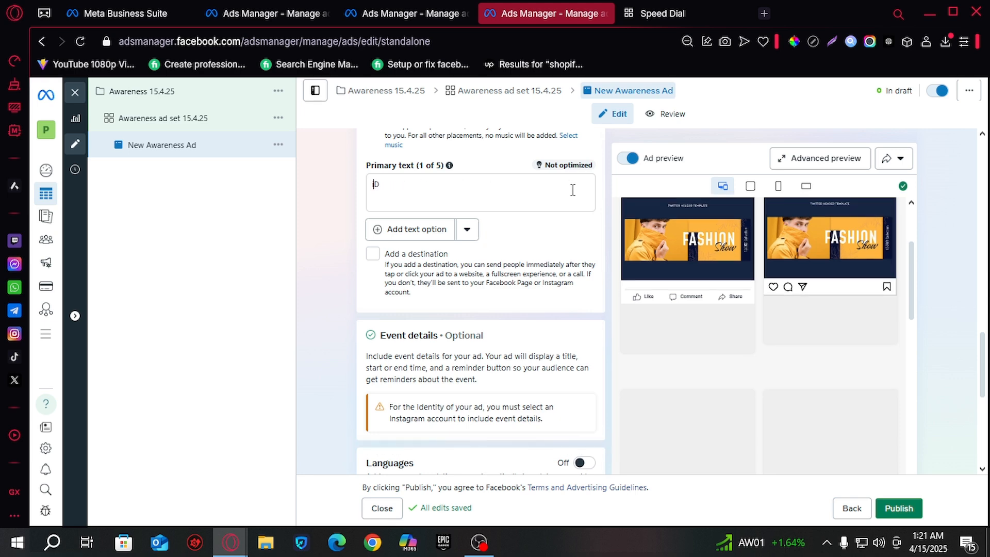
{"action": "type", "text": "id you "}
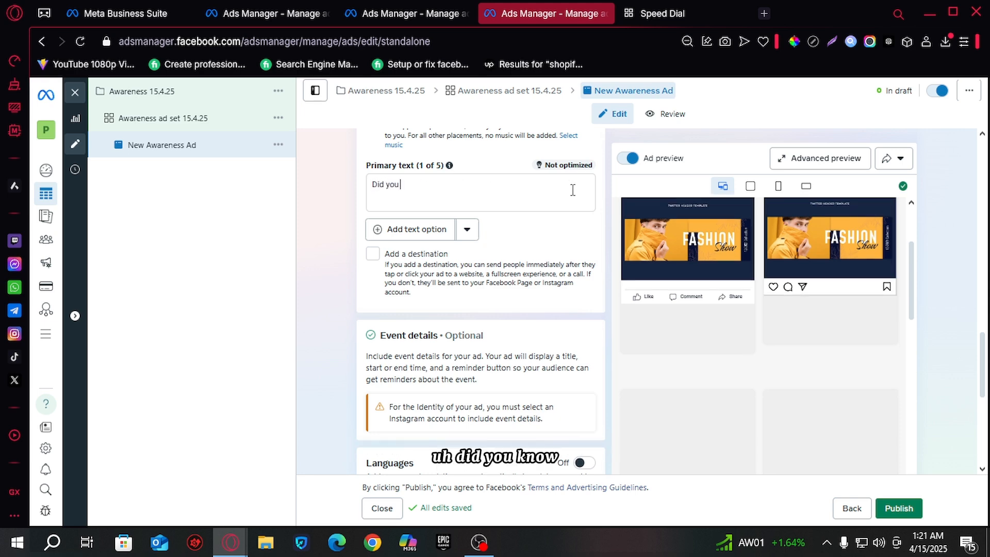
{"action": "type", "text": "know 90"}
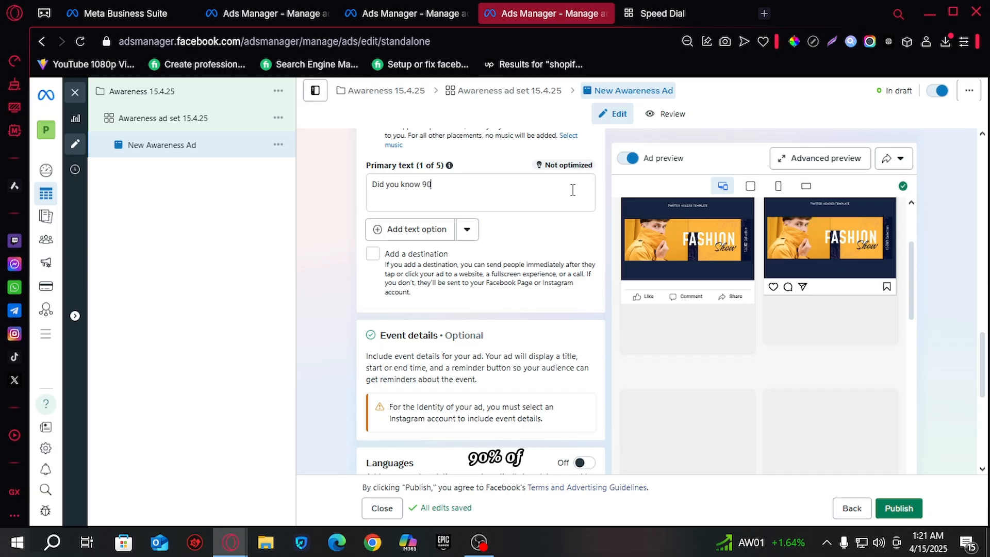
{"action": "type", "text": "% of busin"}
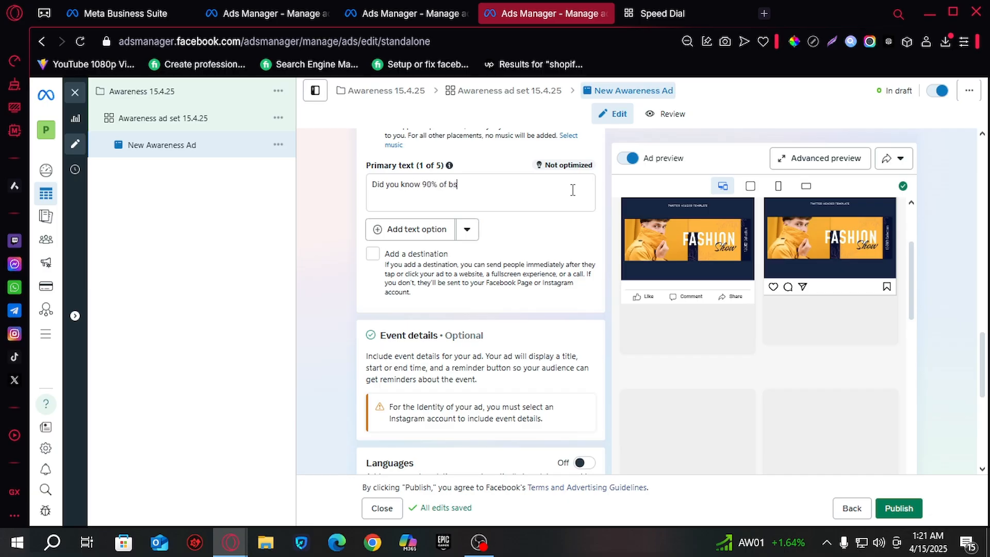
{"action": "type", "text": "esses fai"}
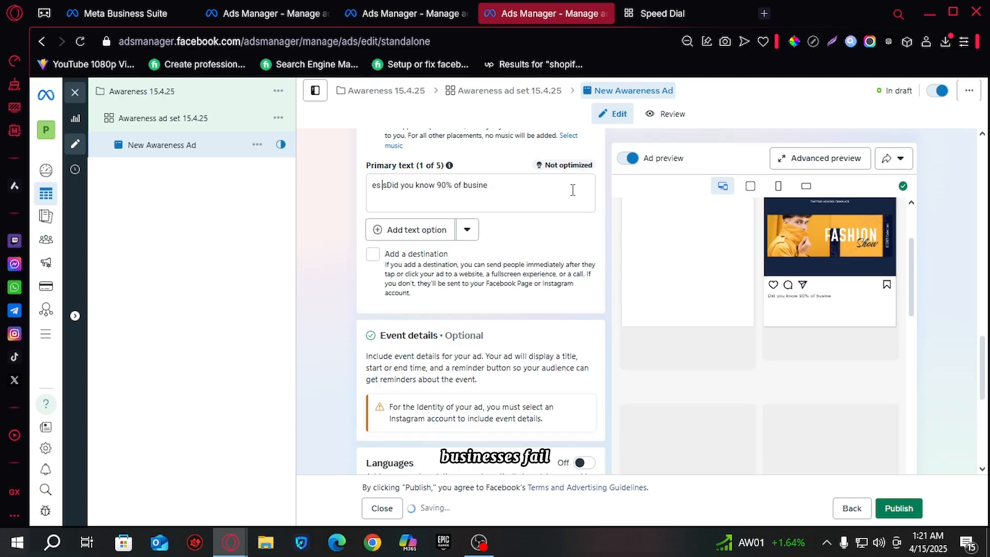
- Delete the stray characters in front of "Did you know" in the primary text
{"action": "key", "text": "BackSpace"}
{"action": "key", "text": "BackSpace"}
{"action": "key", "text": "BackSpace"}
{"action": "key", "text": "BackSpace"}
{"action": "key", "text": "BackSpace"}
{"action": "key", "text": "BackSpace"}
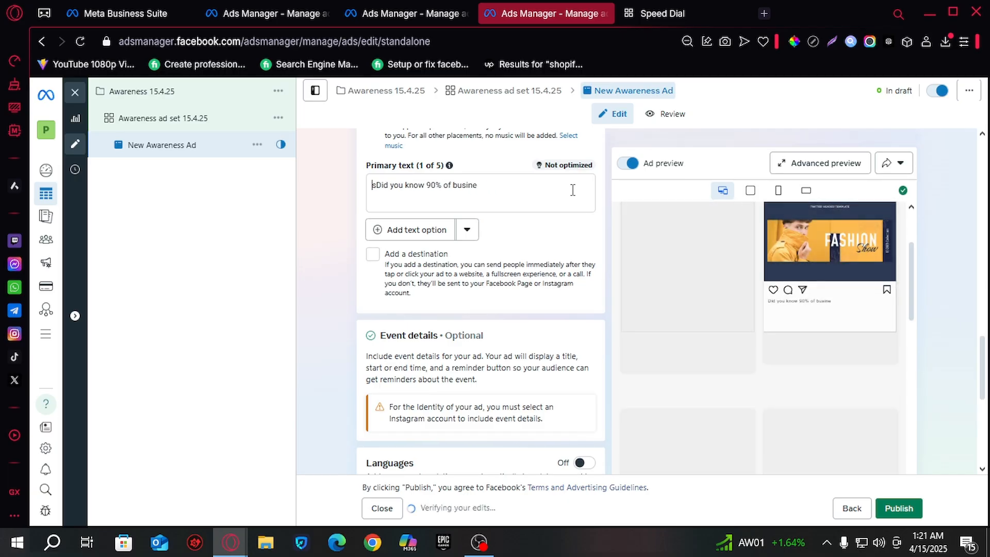
{"action": "key", "text": "BackSpace"}
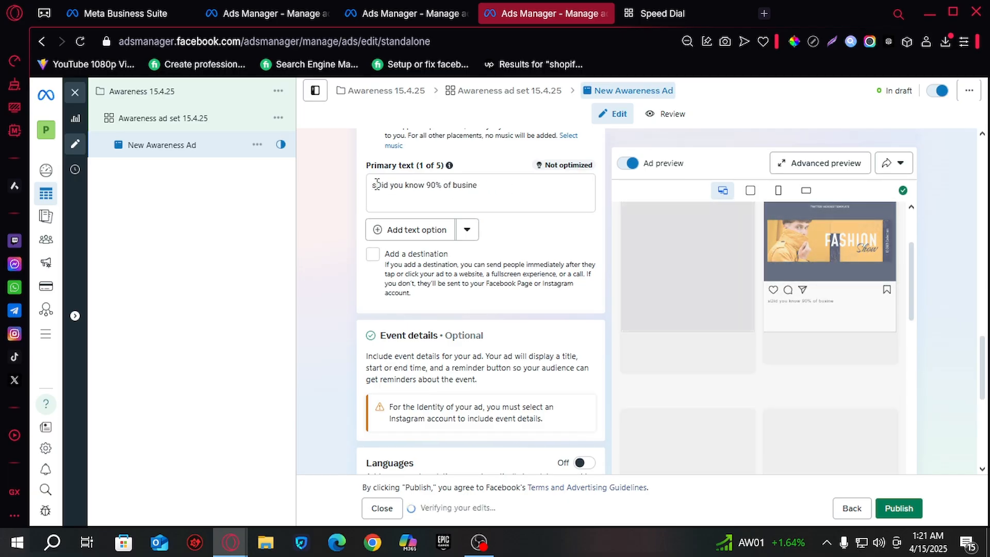
{"action": "type", "text": "e"}
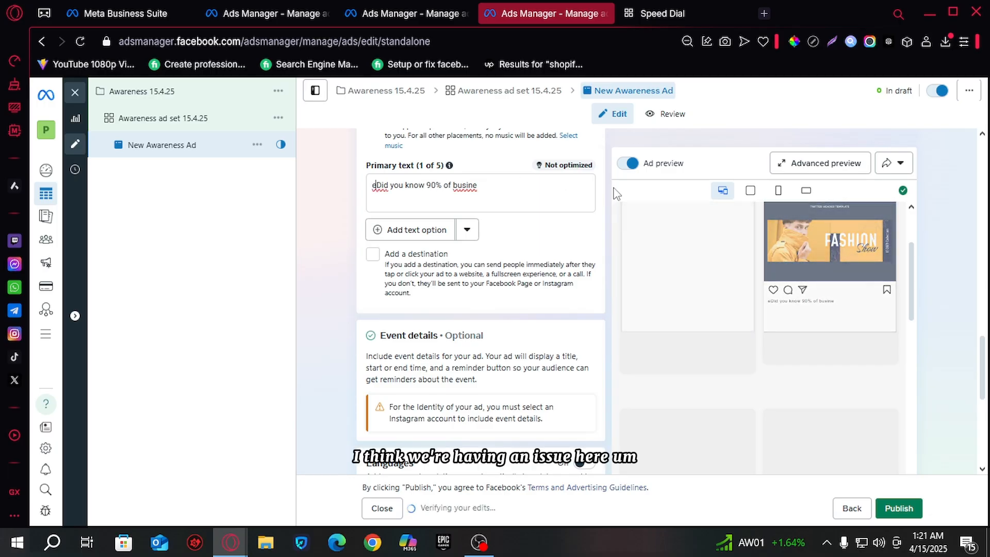
{"action": "key", "text": "BackSpace"}
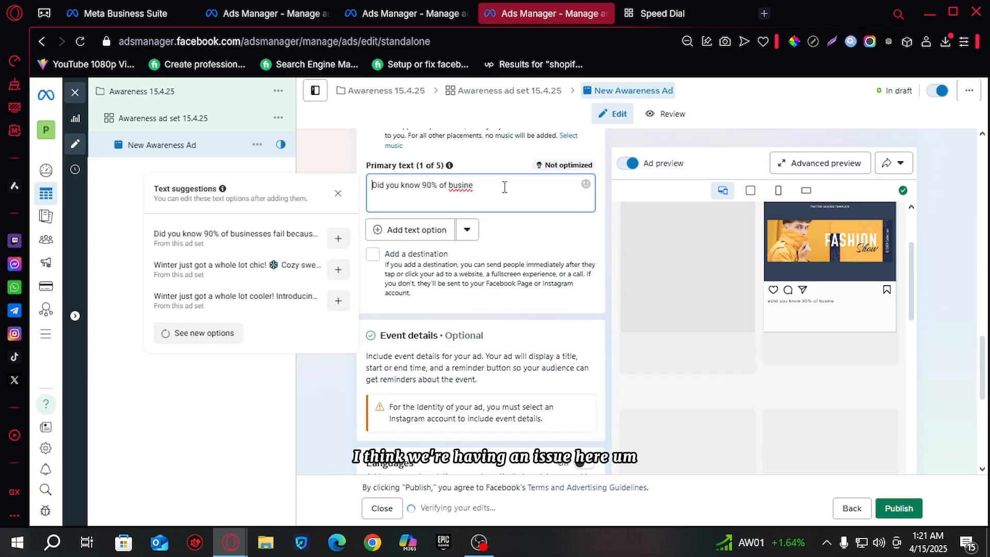
- Complete the primary text so it reads "Did you know 90% of businesses fail because no one knows they exit?"
{"action": "left_click", "coordinate": [502, 187]}
{"action": "type", "text": "sses"}
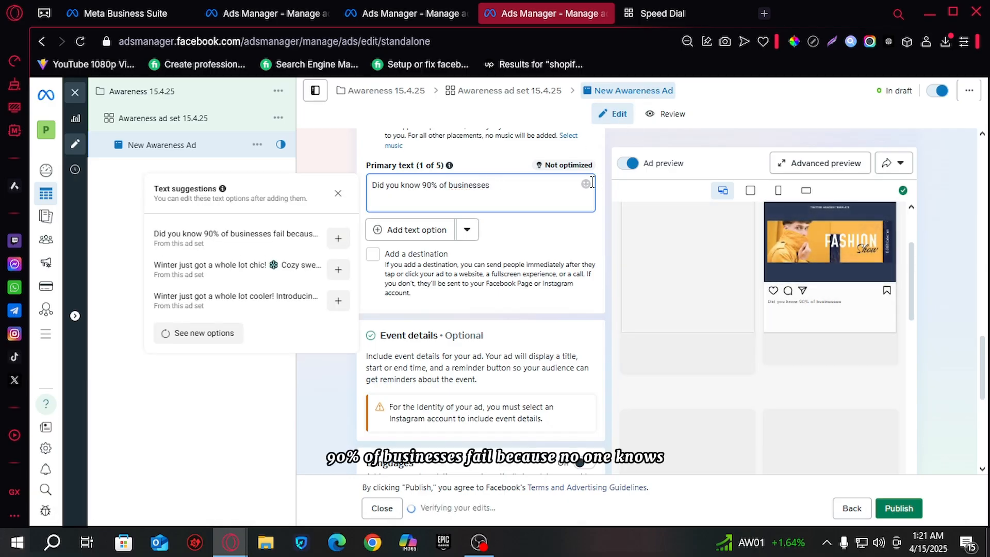
{"action": "type", "text": " fail beca"}
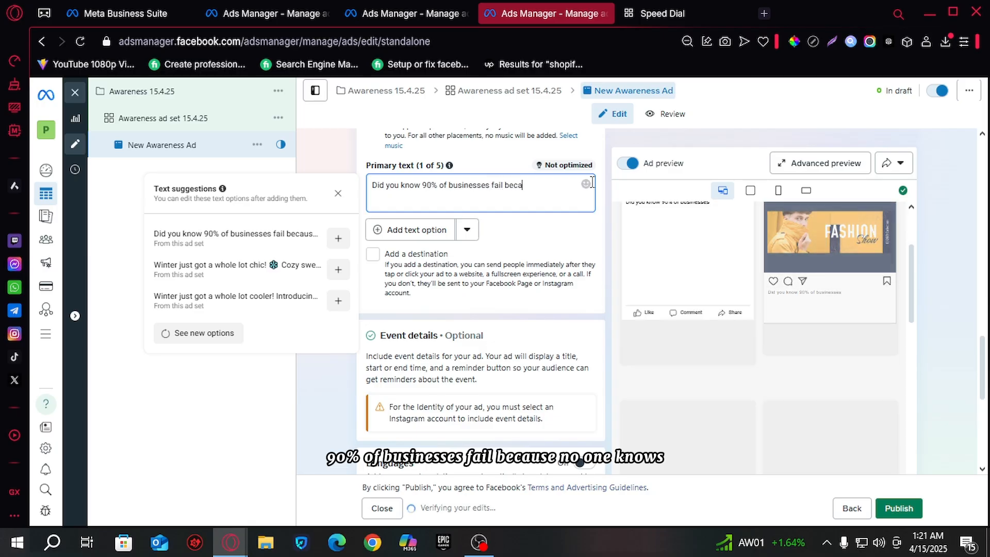
{"action": "type", "text": "use no one k"}
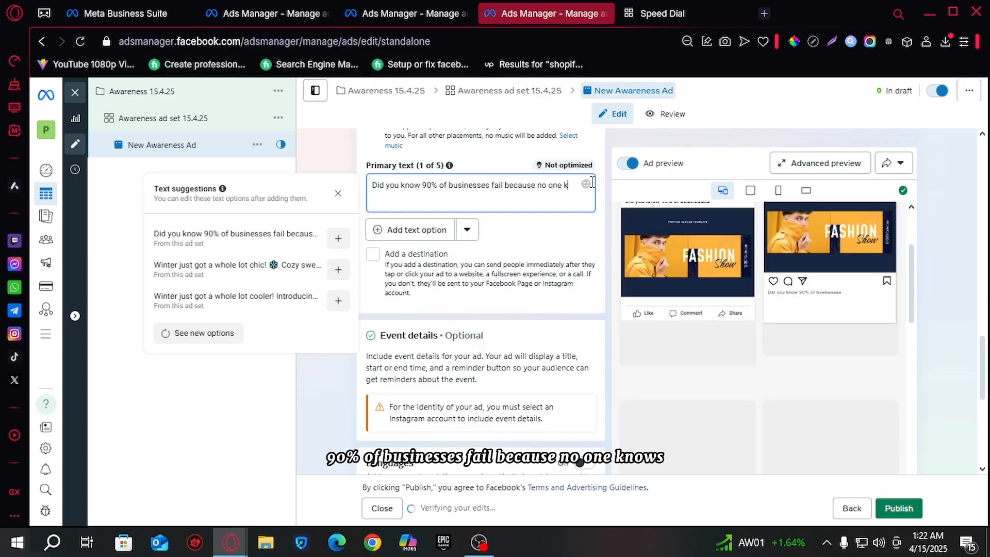
{"action": "type", "text": "nows they"}
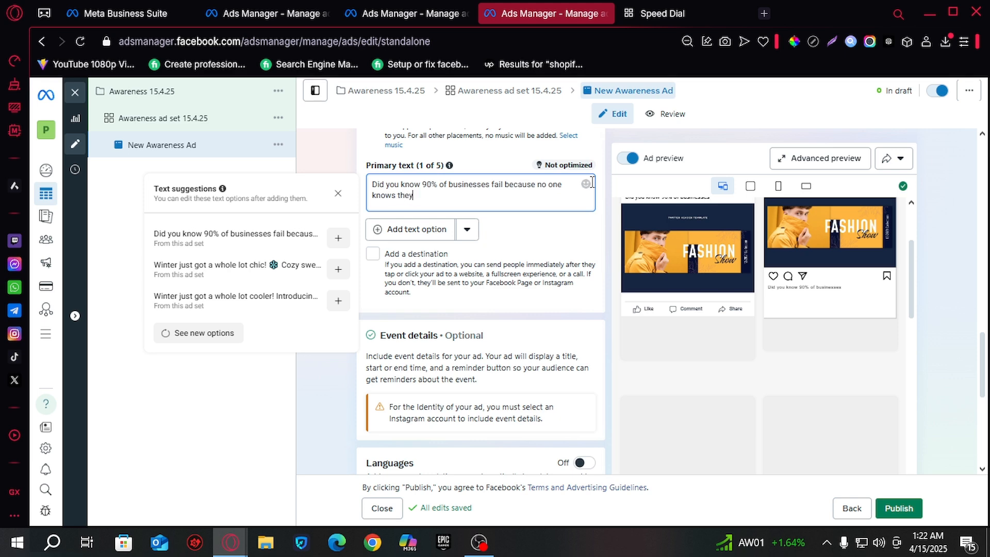
{"action": "type", "text": " exit?"}
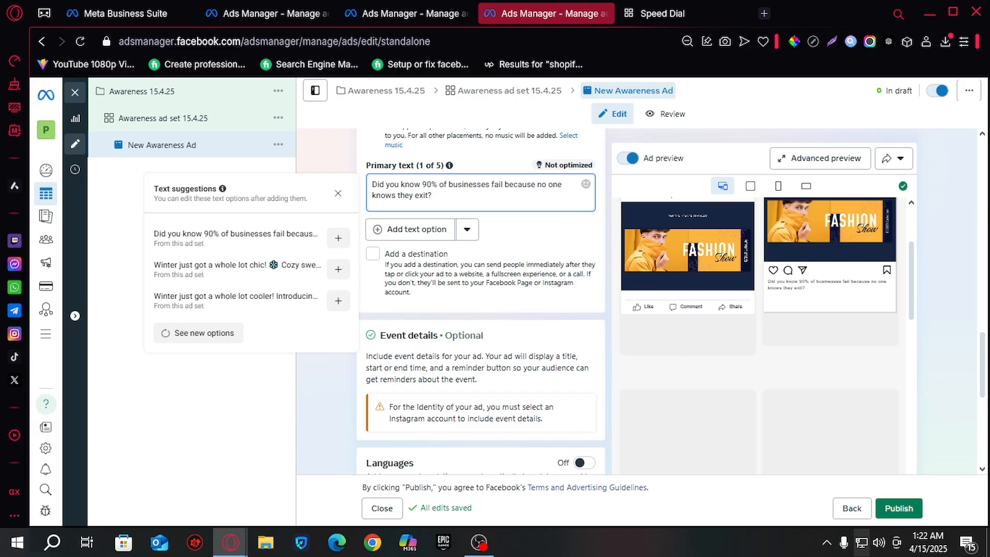
- Open the publish confirmation for the draft New Awareness Ad and close it without publishing
{"action": "scroll", "coordinate": [547, 351], "scroll_direction": "down", "scroll_amount": 5}
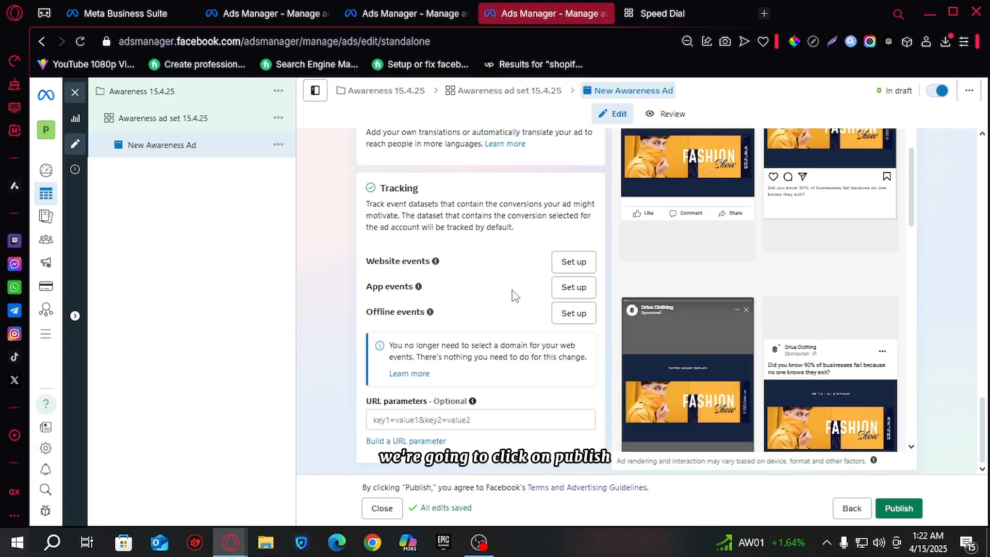
{"action": "left_click", "coordinate": [909, 512]}
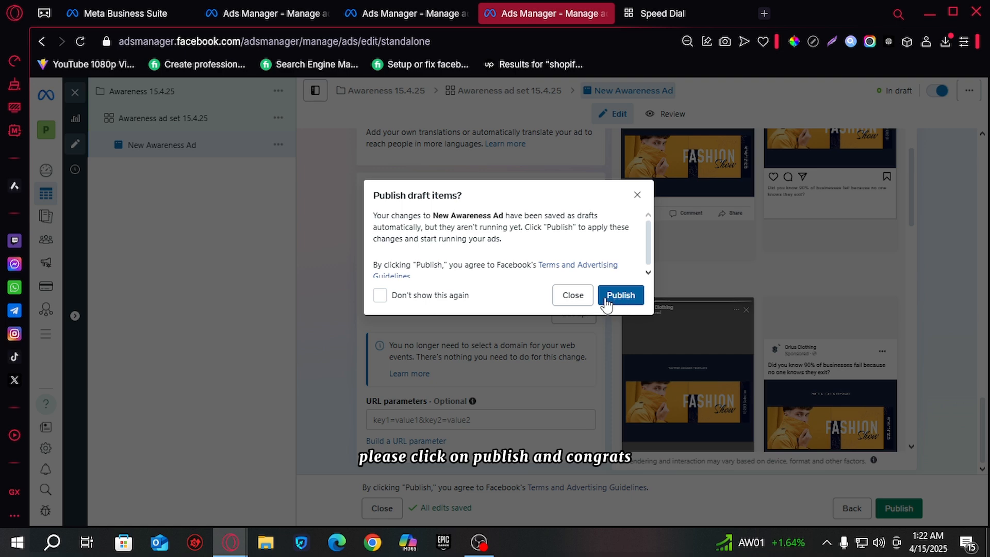
{"action": "left_click", "coordinate": [568, 297]}
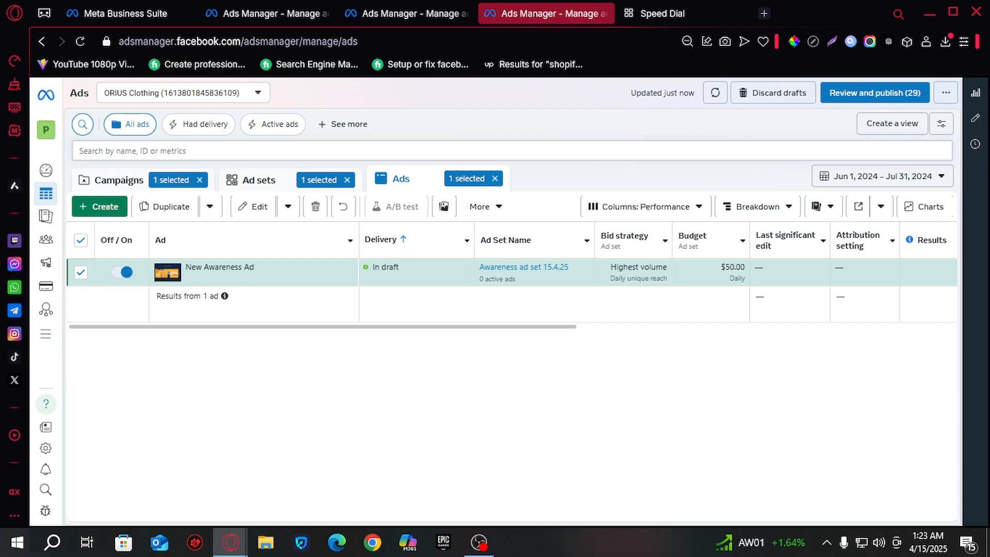
- Reopen the draft New Awareness Ad for editing and review its ad setup and creative sections
{"action": "left_click", "coordinate": [251, 279]}
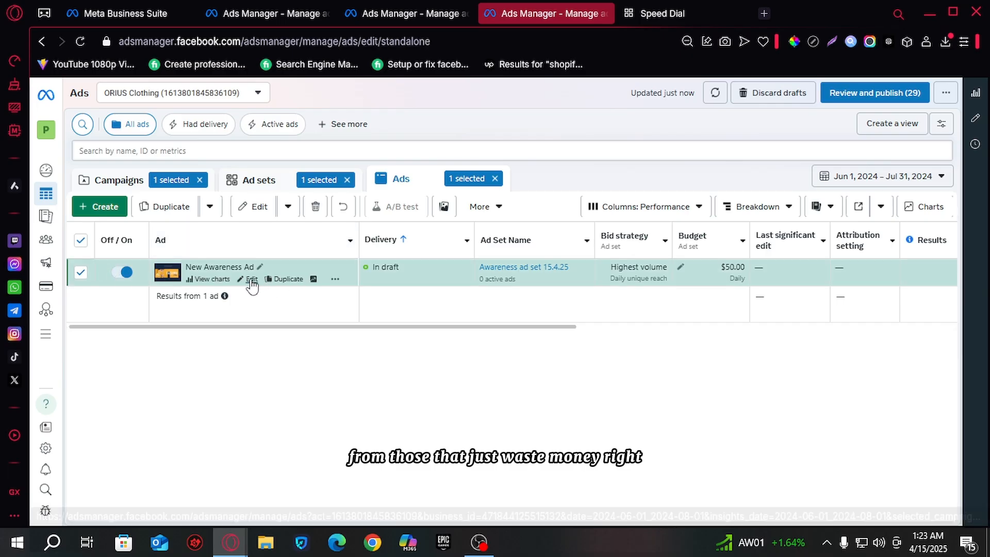
{"action": "scroll", "coordinate": [531, 260], "scroll_direction": "down", "scroll_amount": 5}
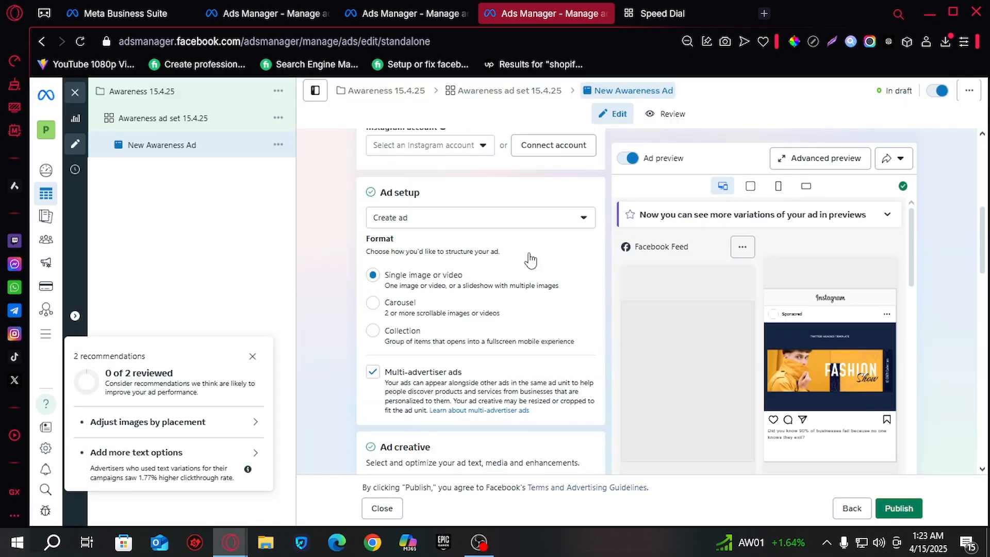
{"action": "scroll", "coordinate": [532, 261], "scroll_direction": "down", "scroll_amount": 10}
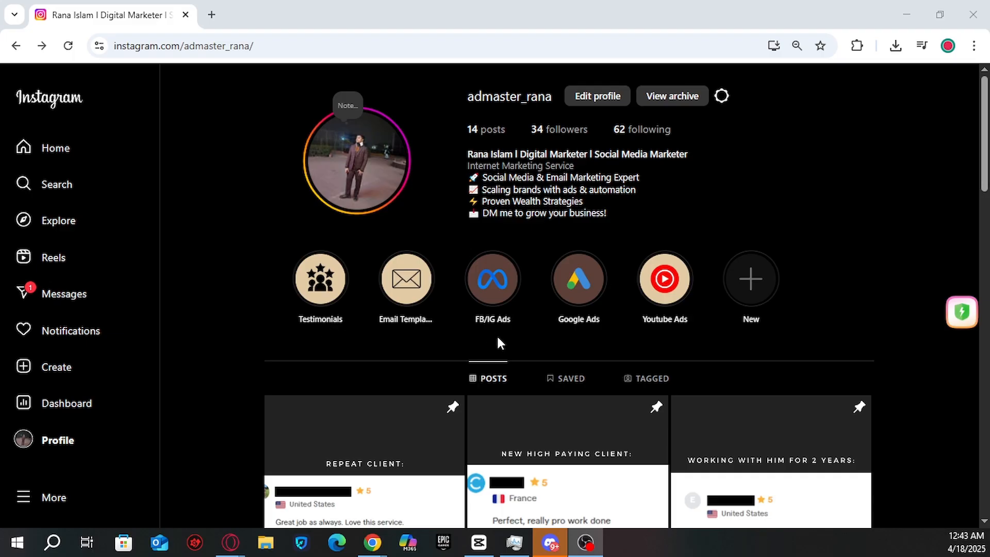
- On the marketer's Instagram profile, view the client review posts from Paris and Canada, closing each one
{"action": "scroll", "coordinate": [499, 343], "scroll_direction": "down", "scroll_amount": 4}
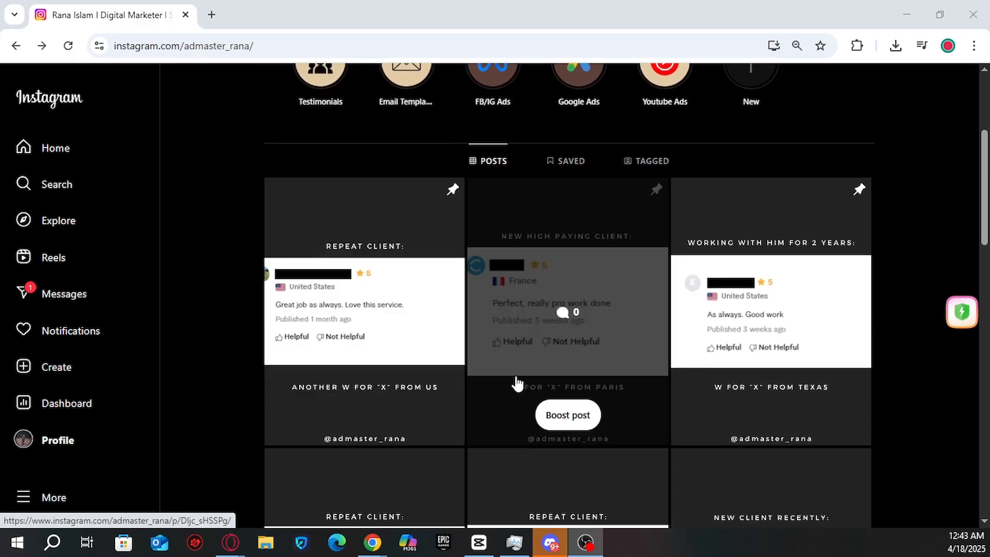
{"action": "left_click", "coordinate": [515, 383]}
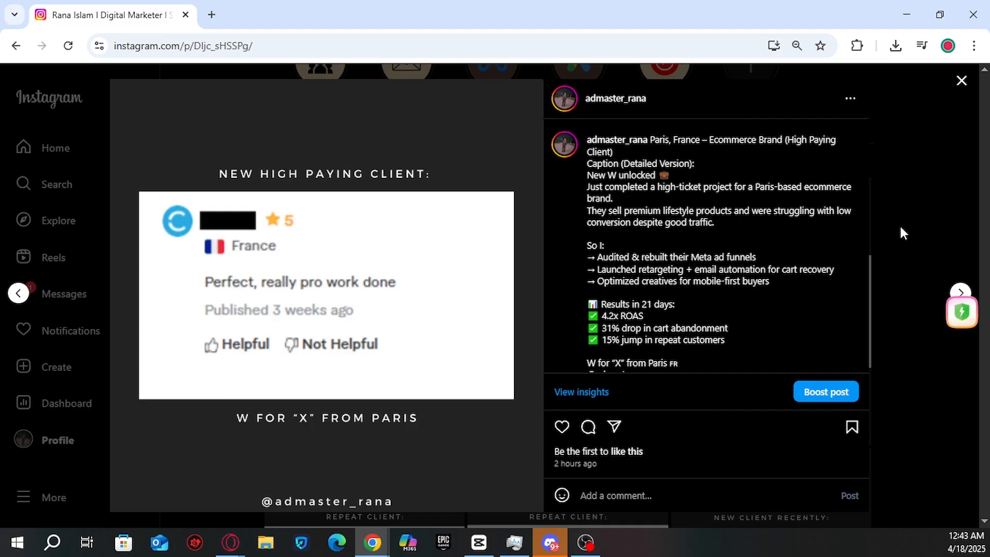
{"action": "left_click", "coordinate": [903, 233]}
{"action": "scroll", "coordinate": [561, 278], "scroll_direction": "down", "scroll_amount": 4}
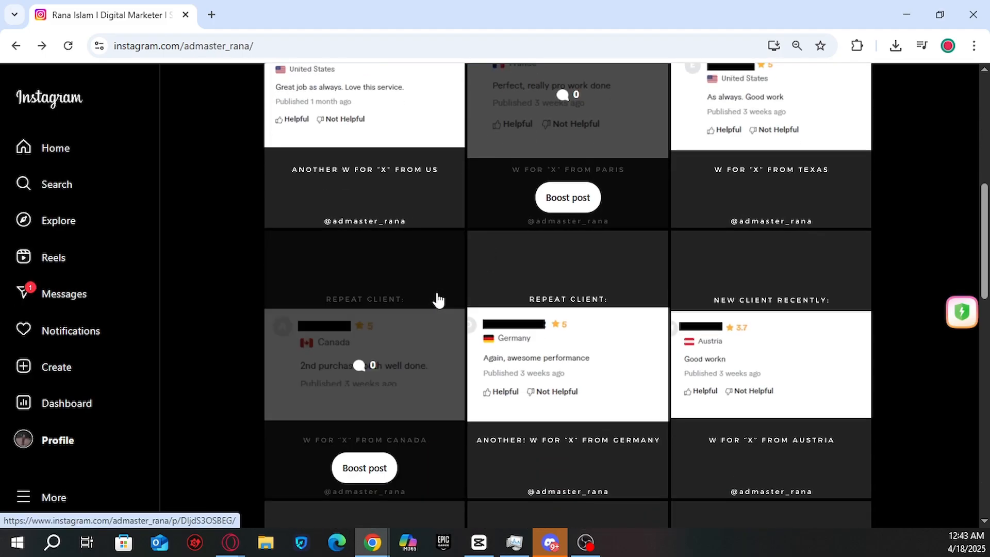
{"action": "left_click", "coordinate": [438, 297]}
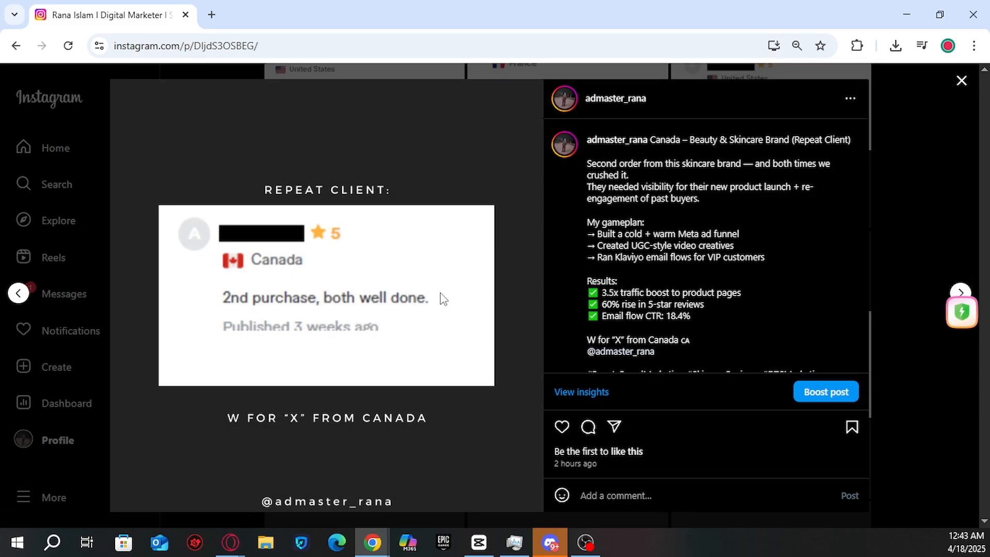
{"action": "left_click", "coordinate": [938, 233]}
{"action": "scroll", "coordinate": [927, 238], "scroll_direction": "down", "scroll_amount": 3}
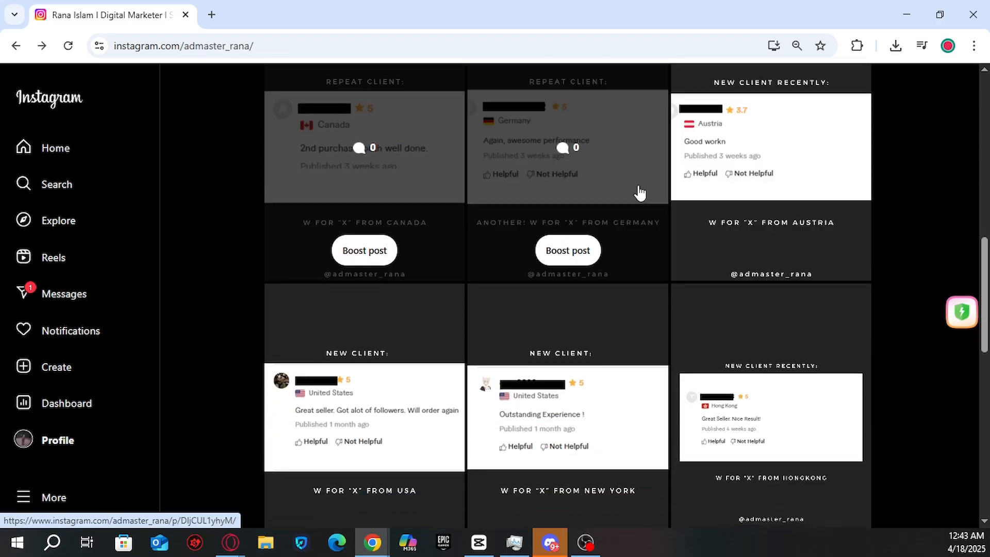
- View the client review posts from Austria, the USA and New York and close each one
{"action": "left_click", "coordinate": [714, 196]}
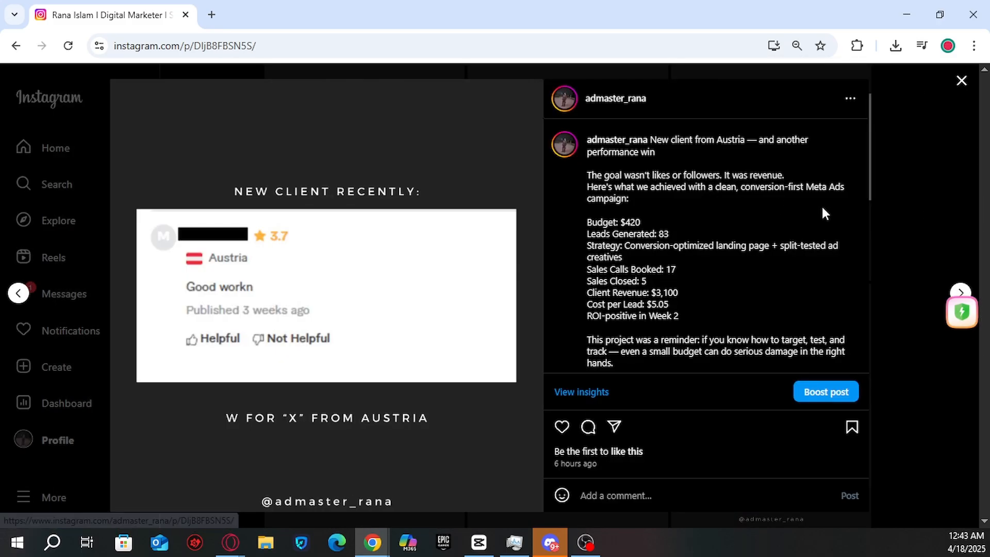
{"action": "left_click", "coordinate": [906, 216]}
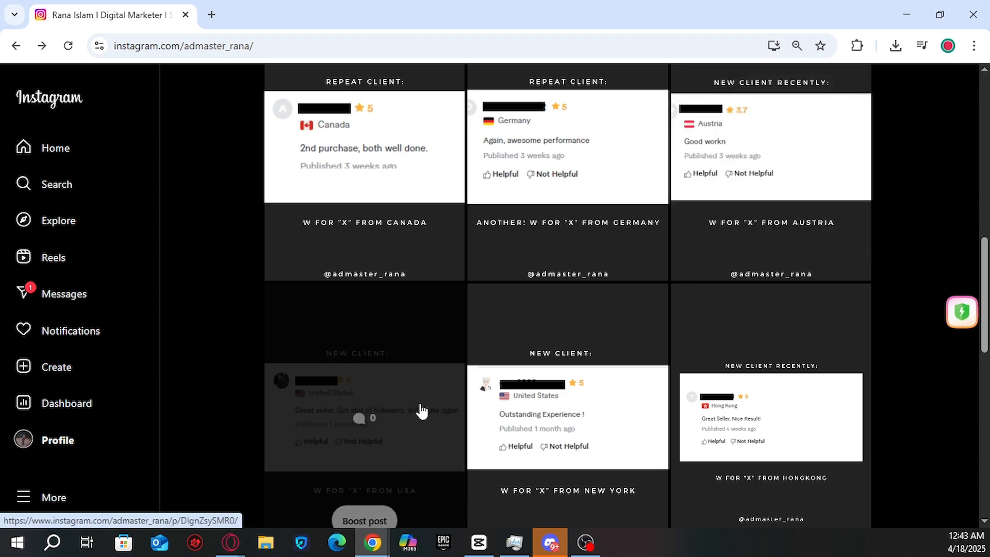
{"action": "left_click", "coordinate": [422, 411]}
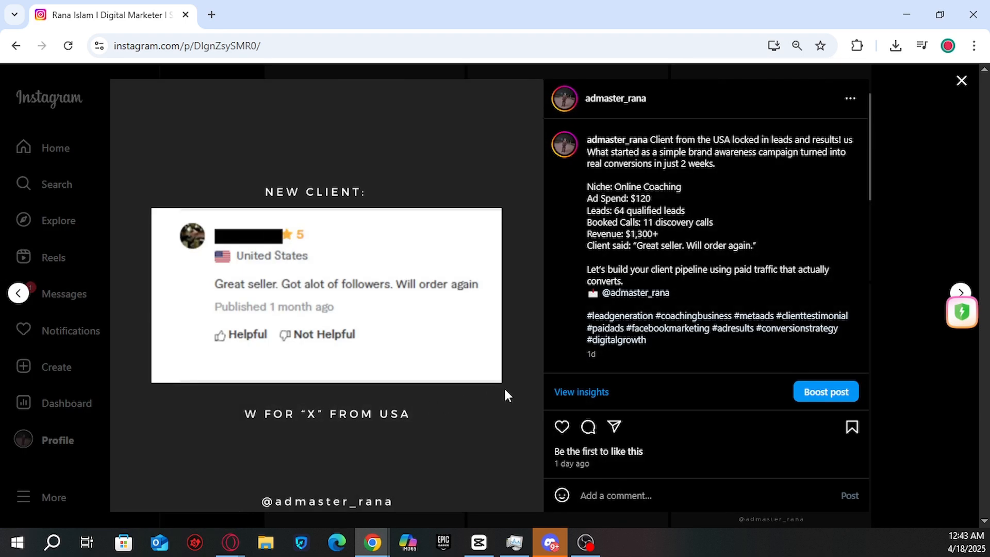
{"action": "left_click", "coordinate": [885, 275]}
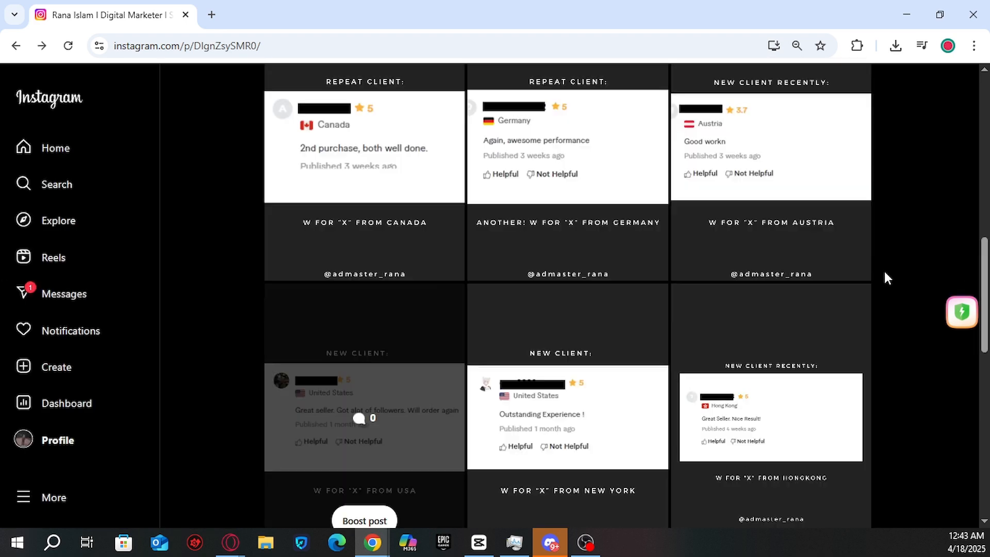
{"action": "left_click", "coordinate": [581, 314]}
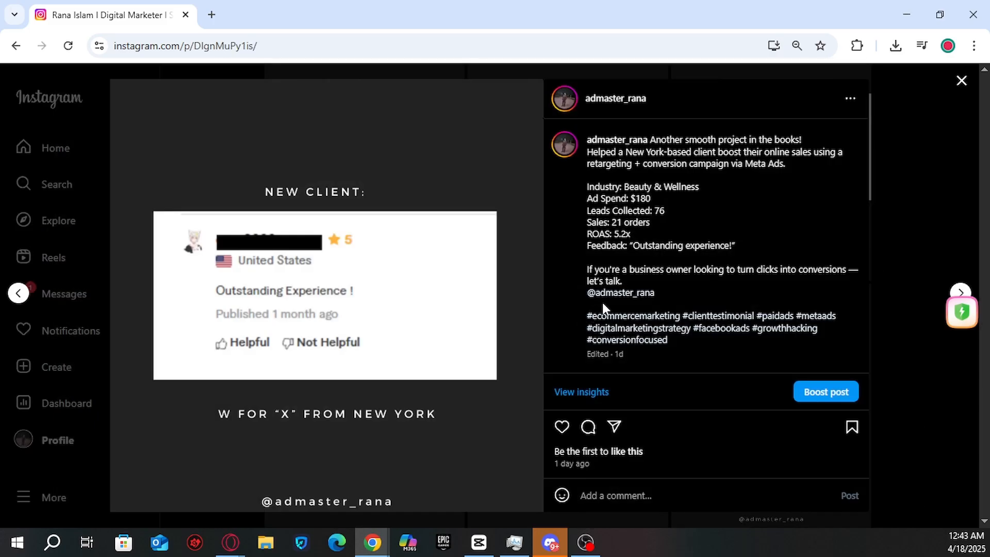
{"action": "key", "text": "Escape"}
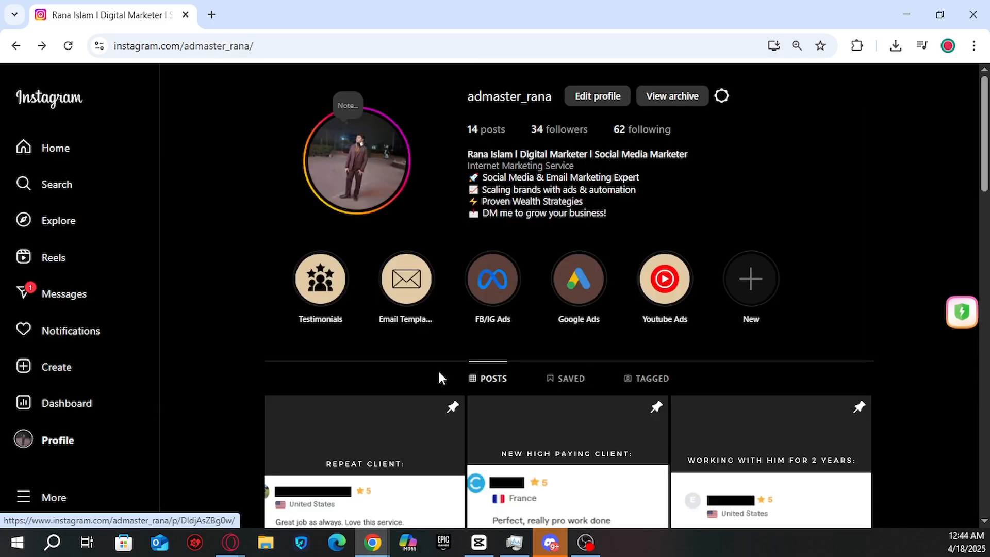
- Open the profile's FB/IG Ads story highlight and go through its stories up to the Google Ads highlight
{"action": "left_click", "coordinate": [504, 325]}
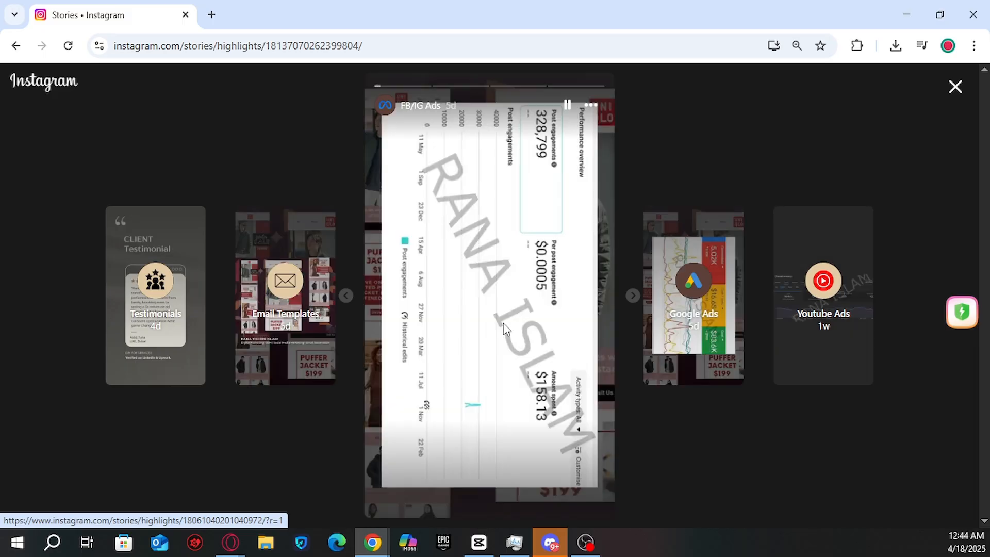
{"action": "left_click", "coordinate": [634, 296]}
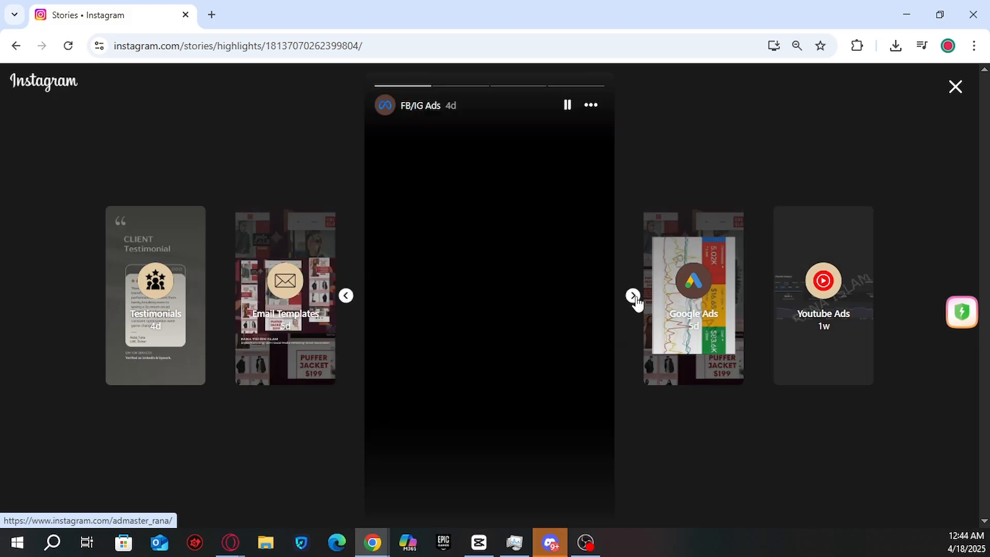
{"action": "left_click", "coordinate": [635, 298]}
{"action": "left_click", "coordinate": [634, 298]}
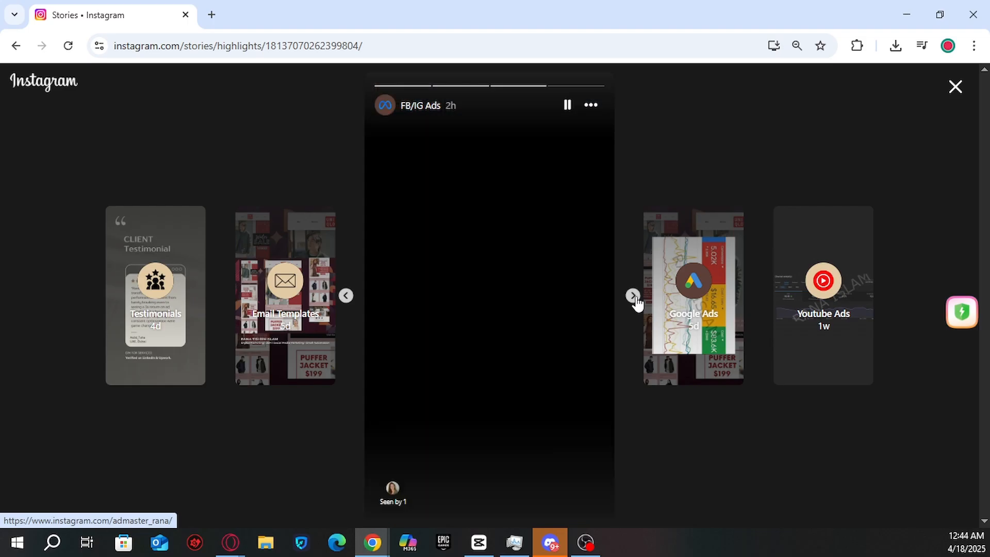
{"action": "left_click", "coordinate": [634, 298]}
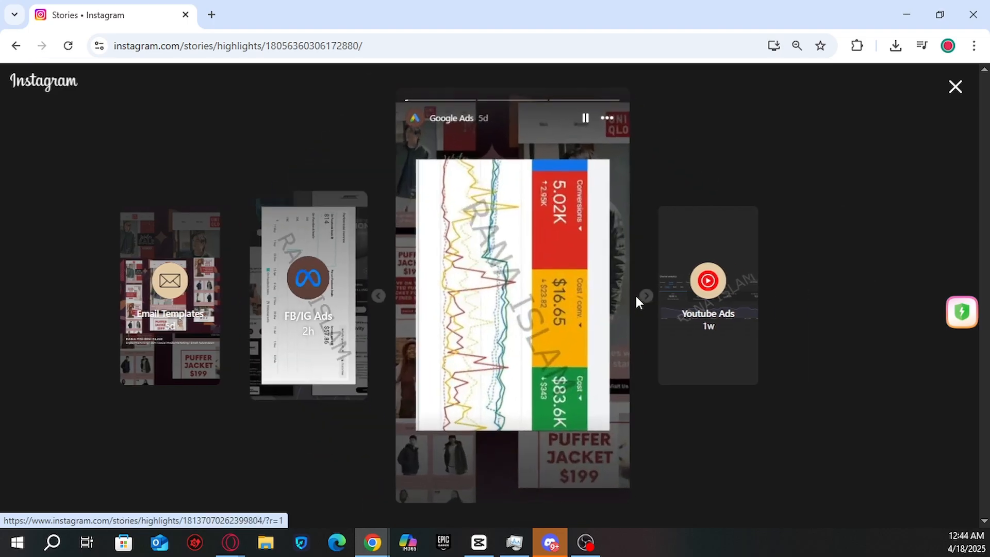